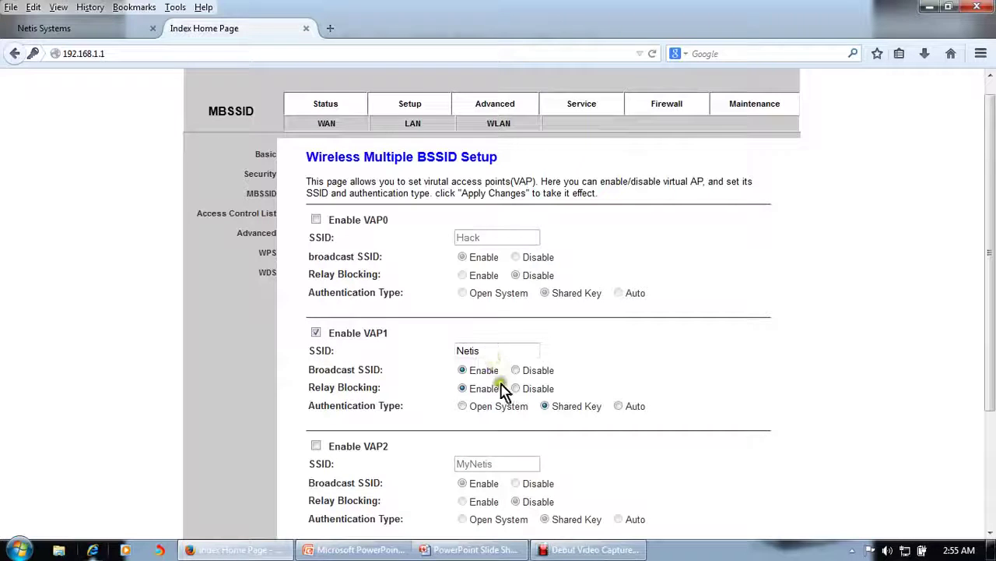
Step: Open the Windows Start menu to look for a text editor
{"action": "left_click", "coordinate": [21, 550]}
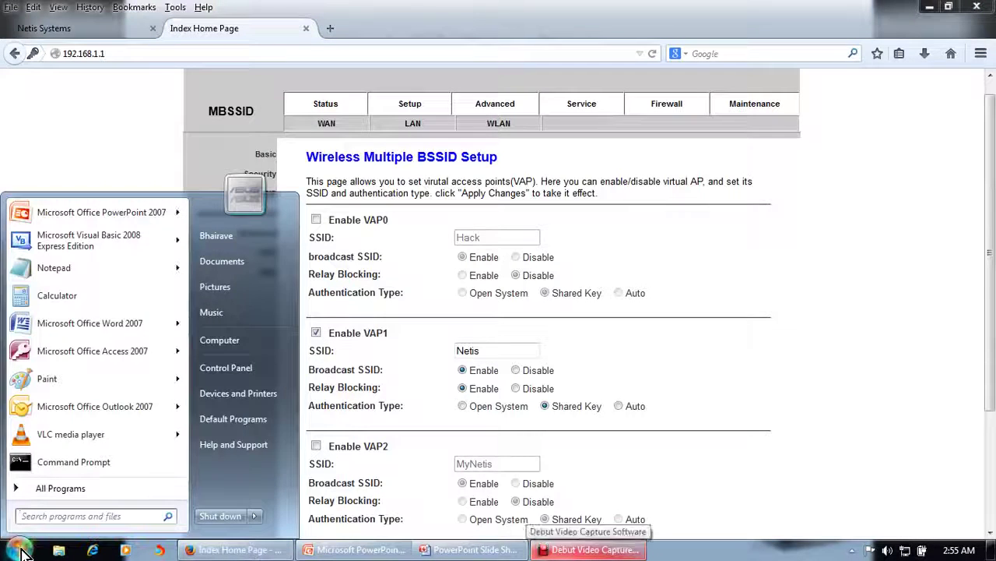
Step: Launch Notepad and write 'SSID- Netis' as the note's first line
{"action": "type", "text": "notepad"}
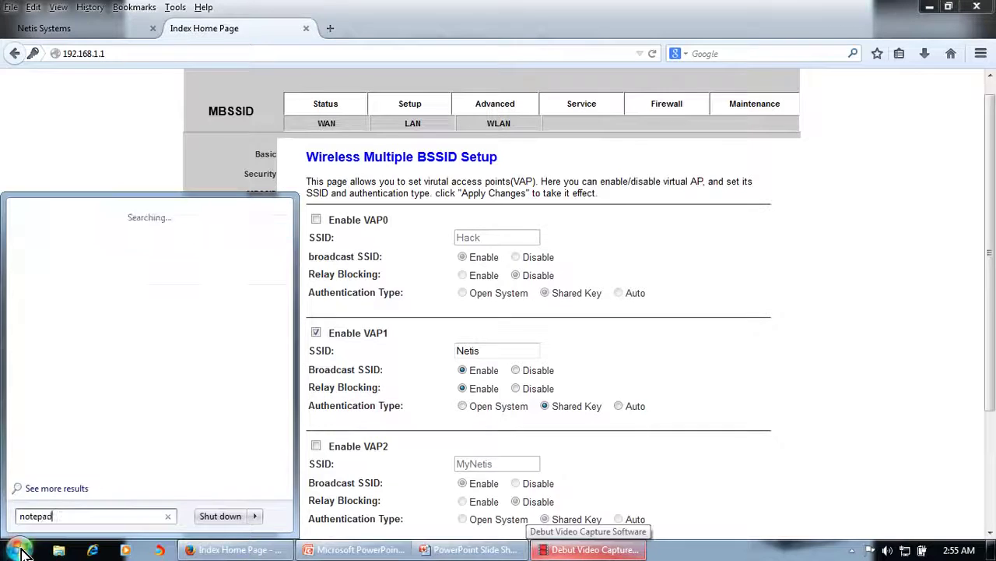
{"action": "key", "text": "Return"}
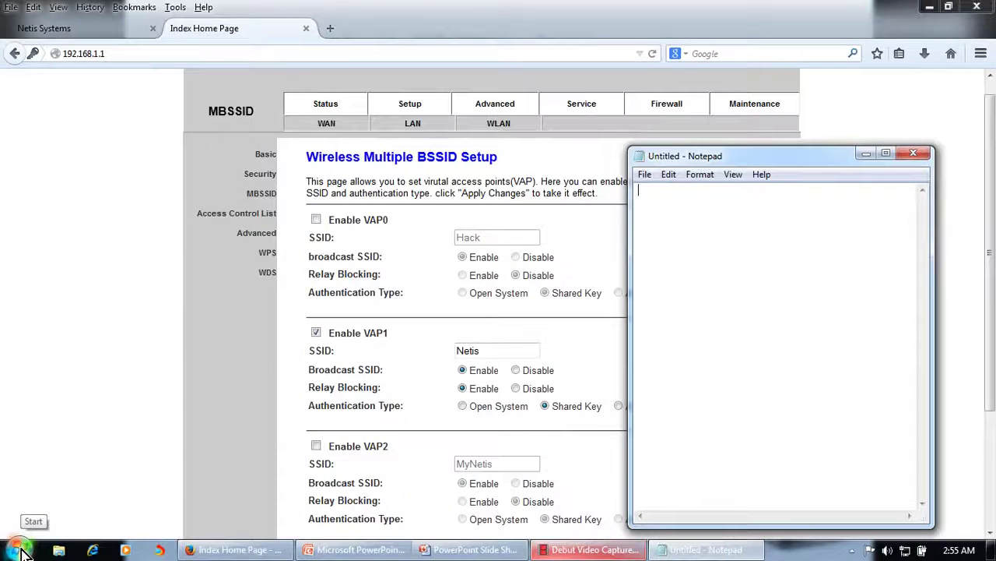
{"action": "type", "text": "SSID"}
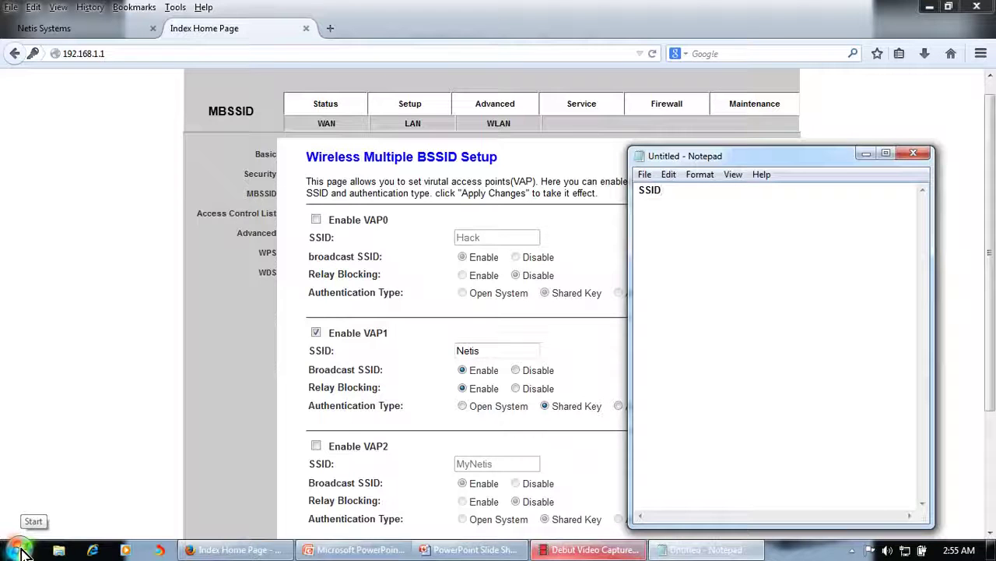
{"action": "type", "text": ":"}
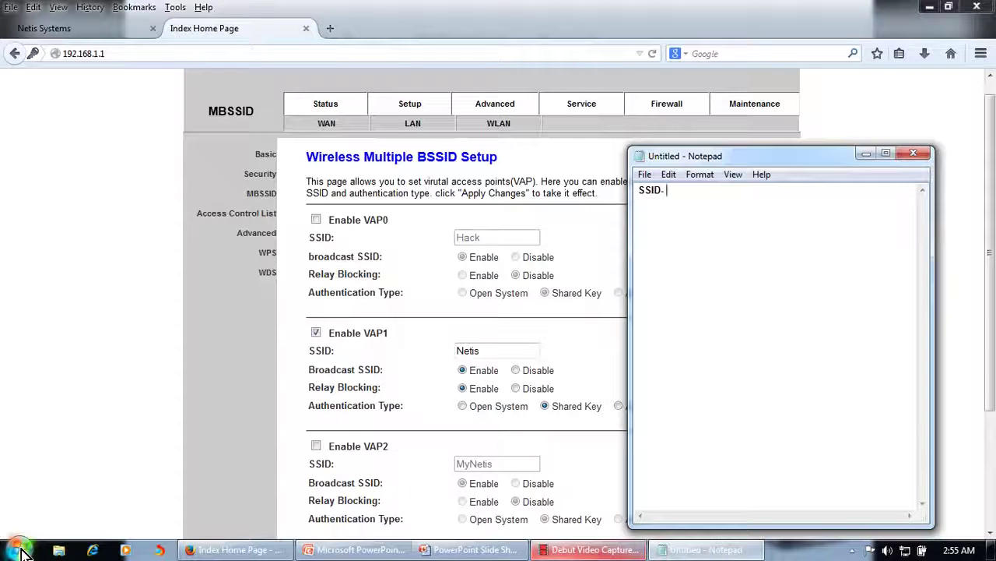
{"action": "type", "text": "Netis"}
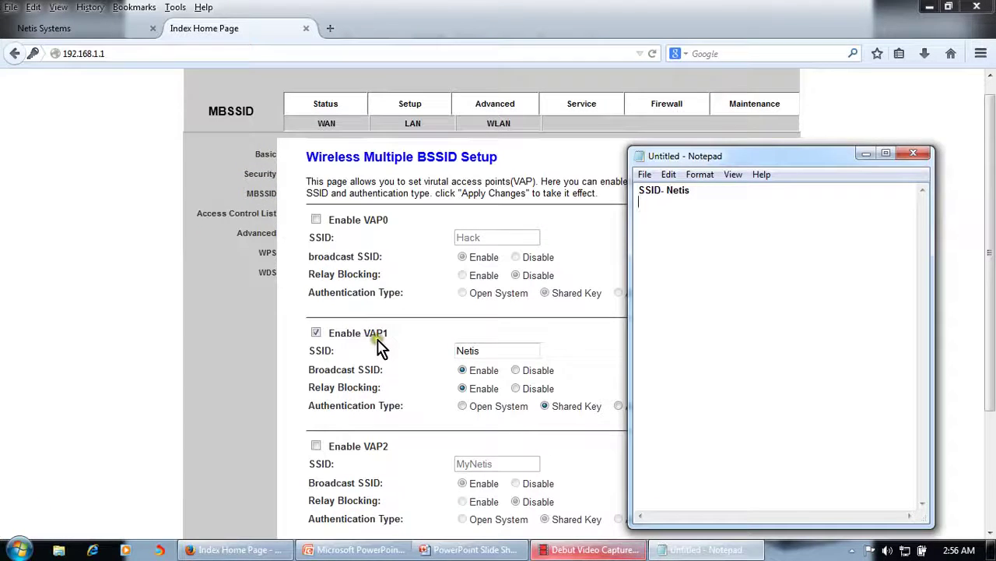
Step: View VAP1's wireless security settings and add 'WPA2/AES' as the note's second line
{"action": "left_click", "coordinate": [261, 176]}
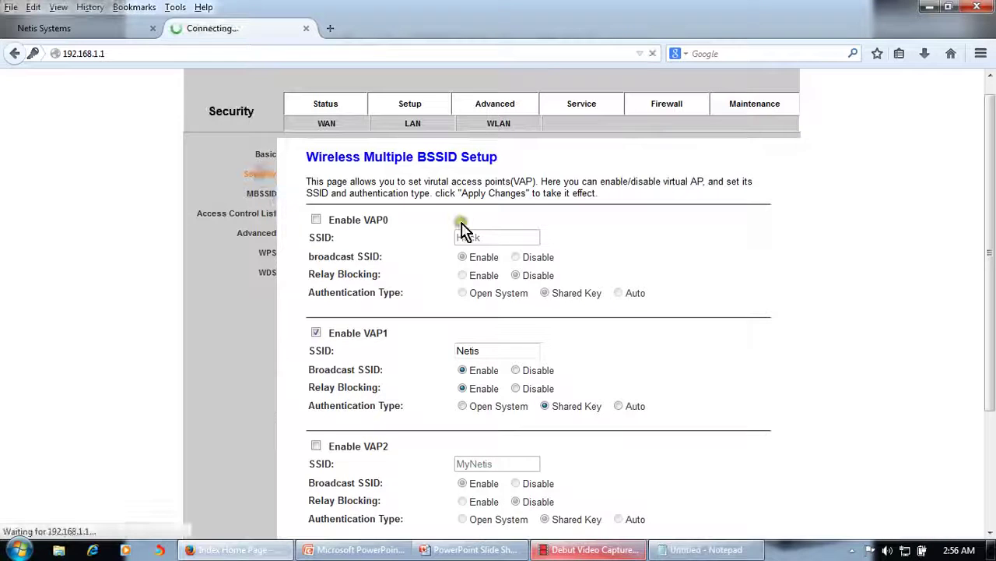
{"action": "left_click", "coordinate": [541, 225]}
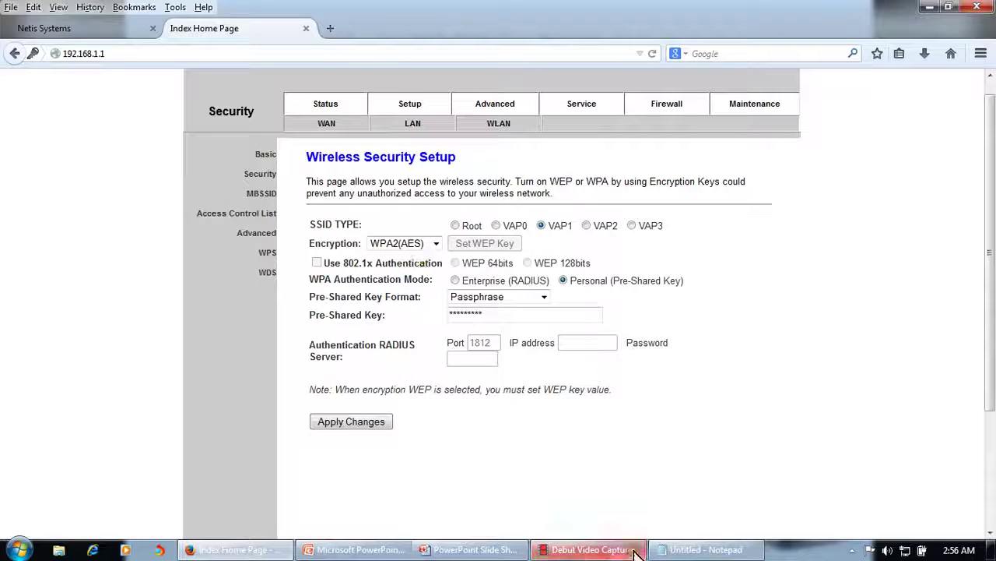
{"action": "left_click", "coordinate": [705, 549]}
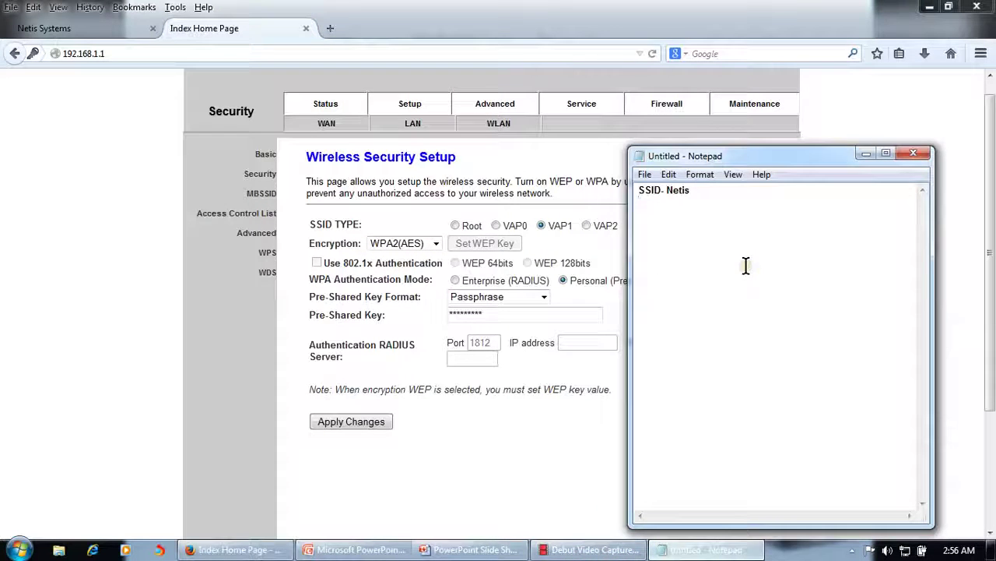
{"action": "type", "text": "@"}
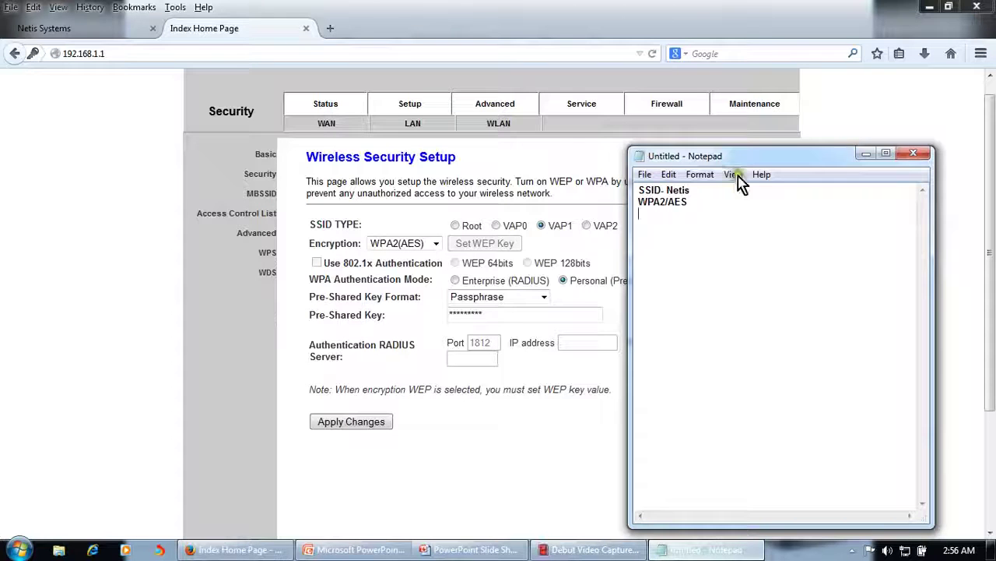
Step: Enter VAP1's pre-shared key as the note's third line, then return to the security page
{"action": "left_click", "coordinate": [485, 314]}
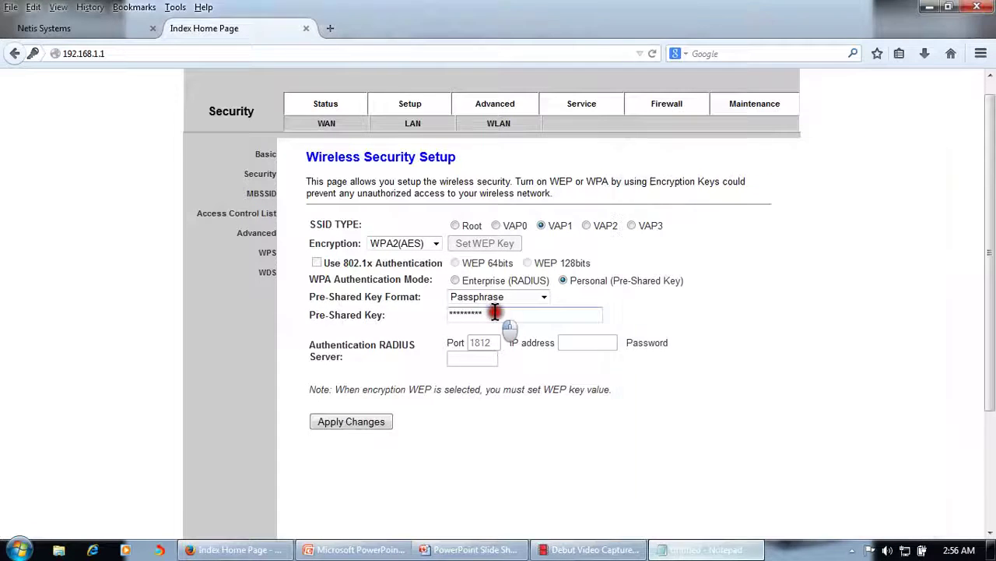
{"action": "left_click_drag", "start_coordinate": [485, 314], "coordinate": [450, 314]}
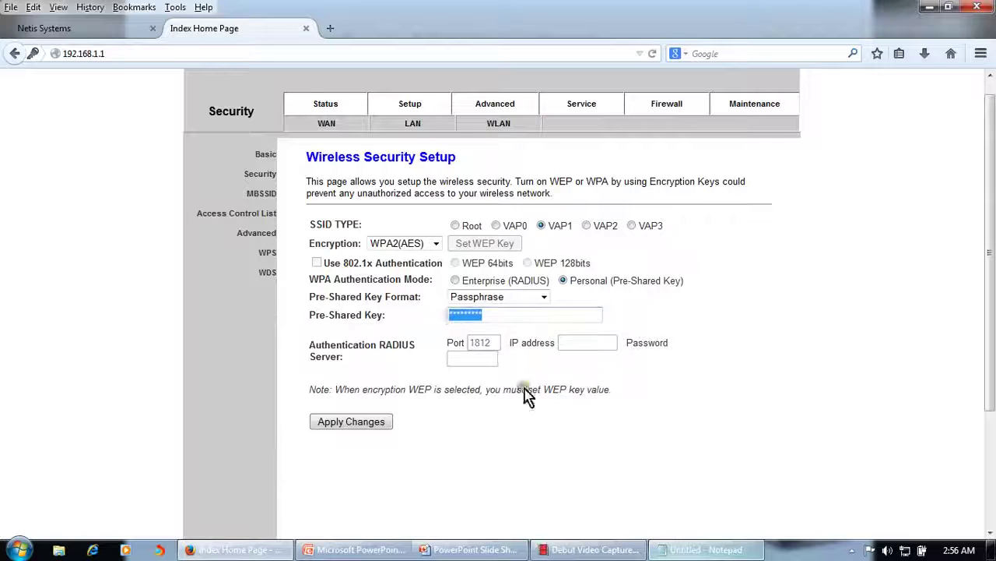
{"action": "left_click", "coordinate": [700, 549]}
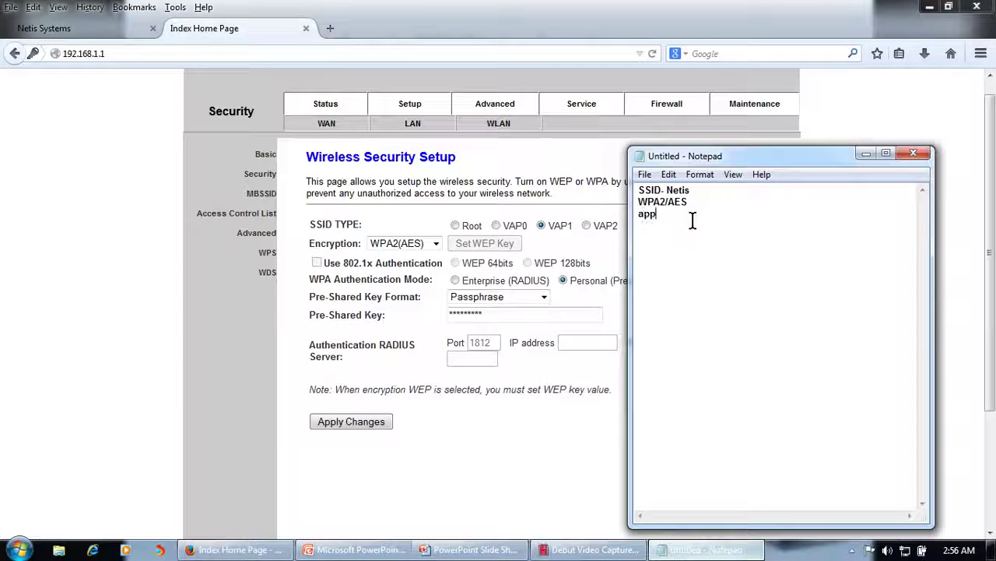
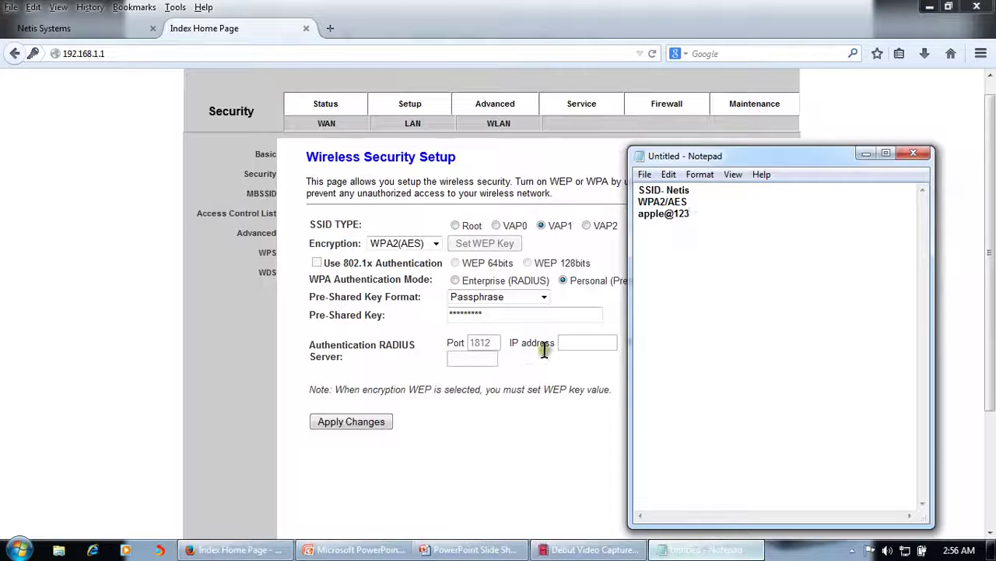
{"action": "left_click", "coordinate": [545, 418]}
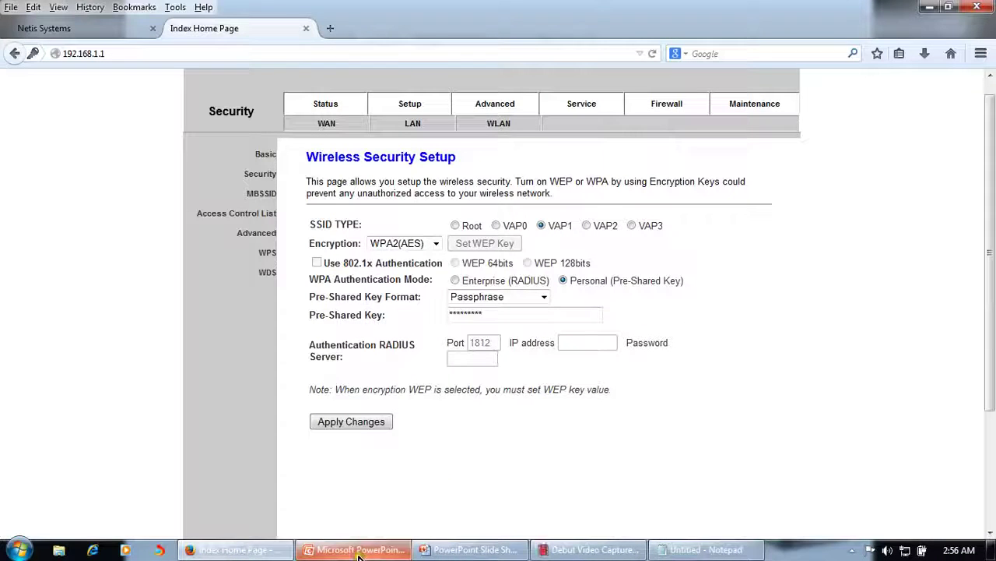
Step: Return to the Router-to-Repeater slide show and add a laptop under the repeater
{"action": "key", "text": "alt+Tab"}
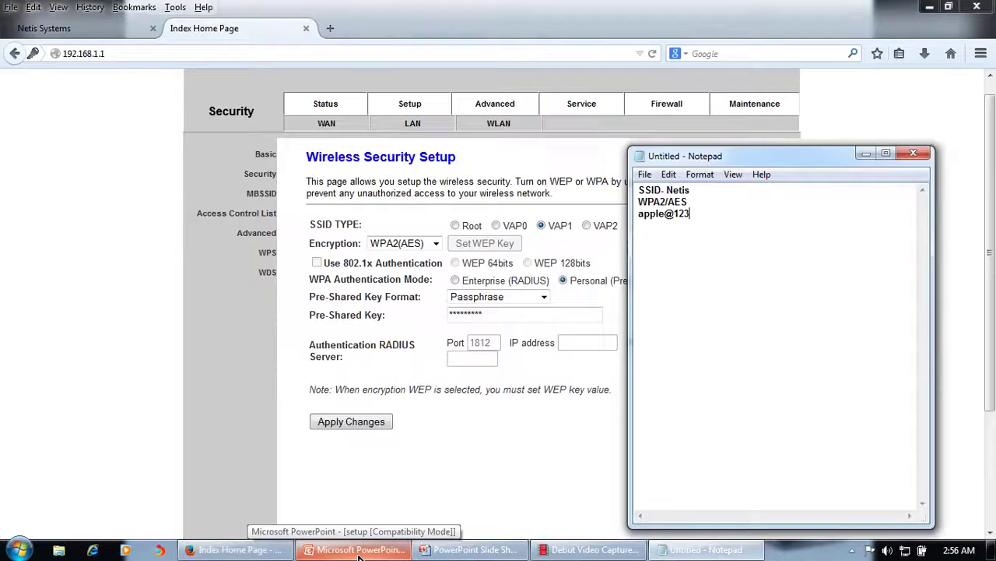
{"action": "key", "text": "alt+Tab"}
{"action": "key", "text": "alt+Tab"}
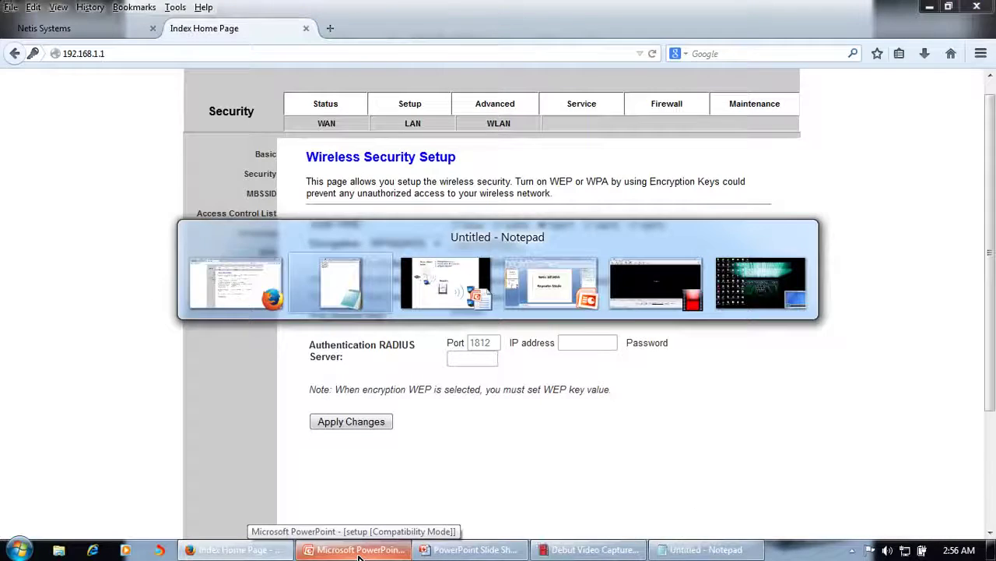
{"action": "key", "text": "alt+Tab"}
{"action": "key", "text": "alt+Tab"}
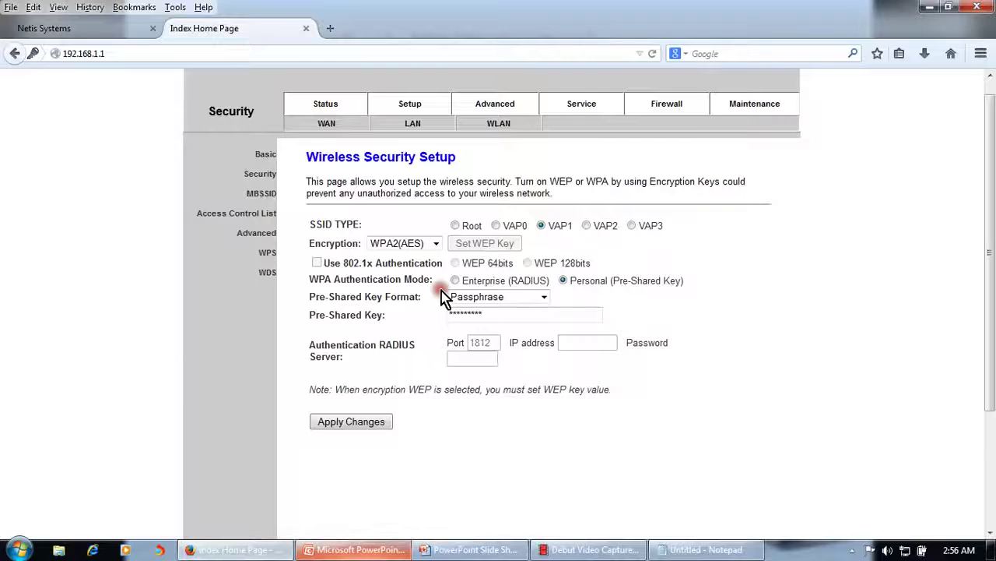
{"action": "key", "text": "alt+Tab"}
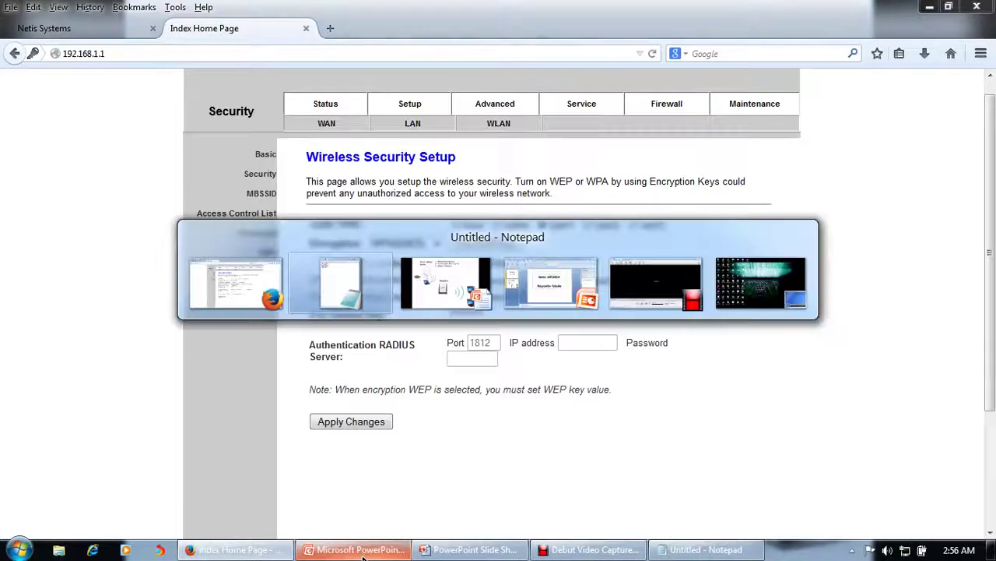
{"action": "key", "text": "alt+Tab"}
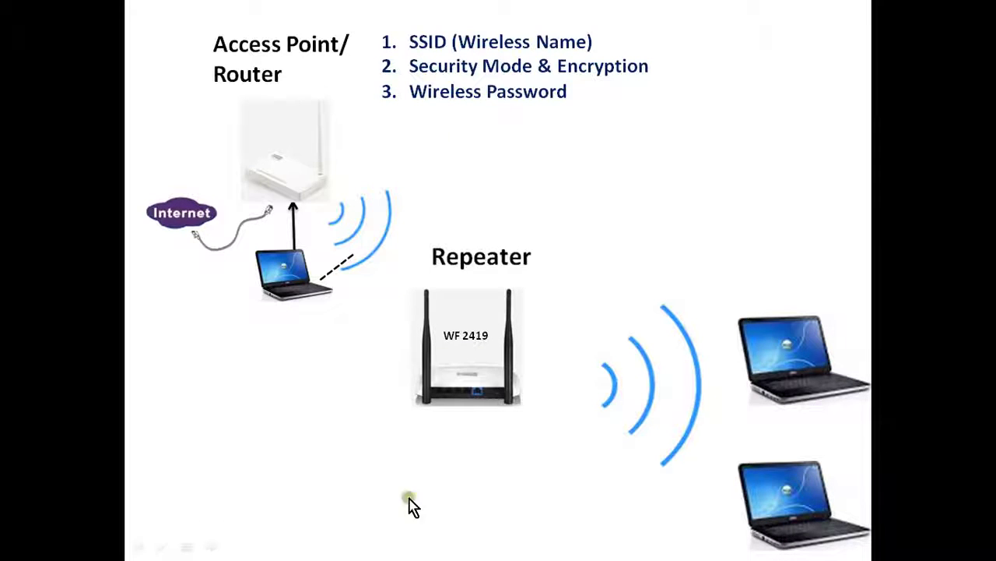
{"action": "left_click", "coordinate": [715, 88]}
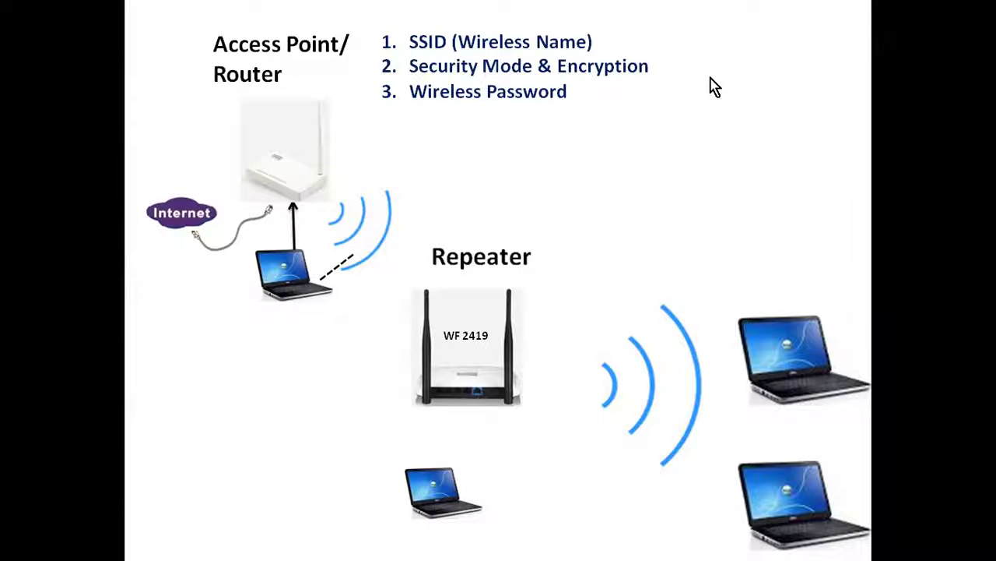
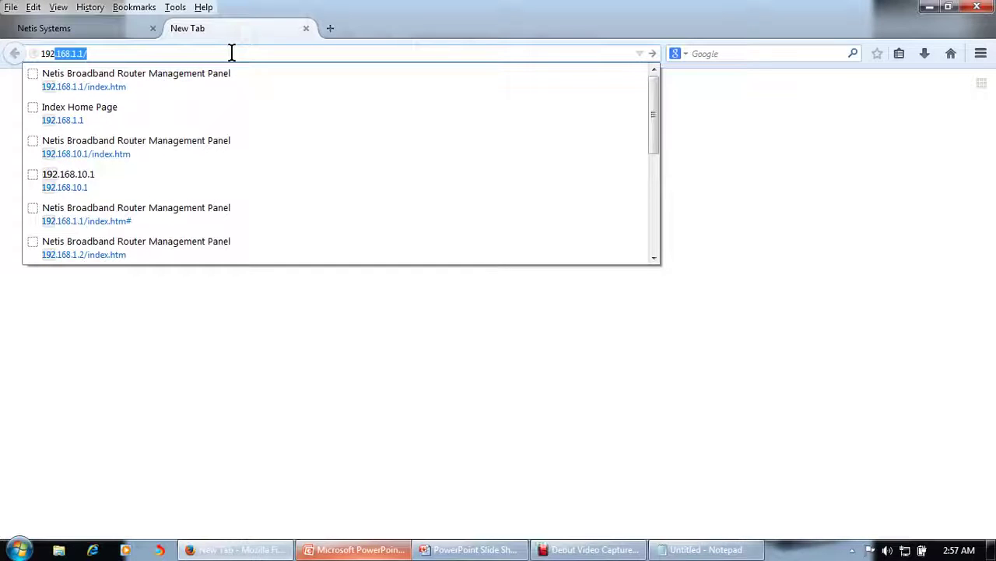
Step: Load the router panel at 192.168.1.1 and go to its Wireless settings page
{"action": "key", "text": "Return"}
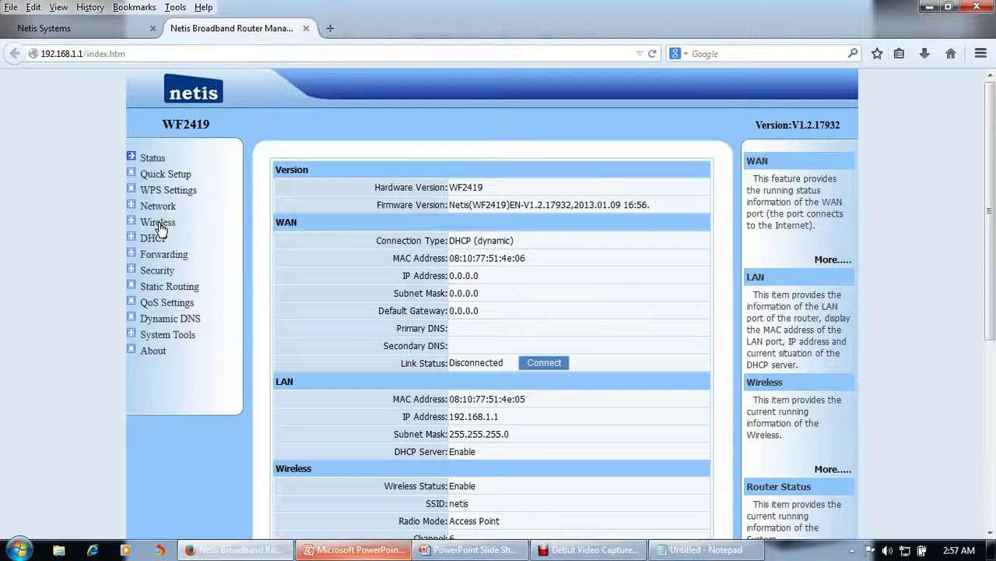
{"action": "left_click", "coordinate": [160, 226]}
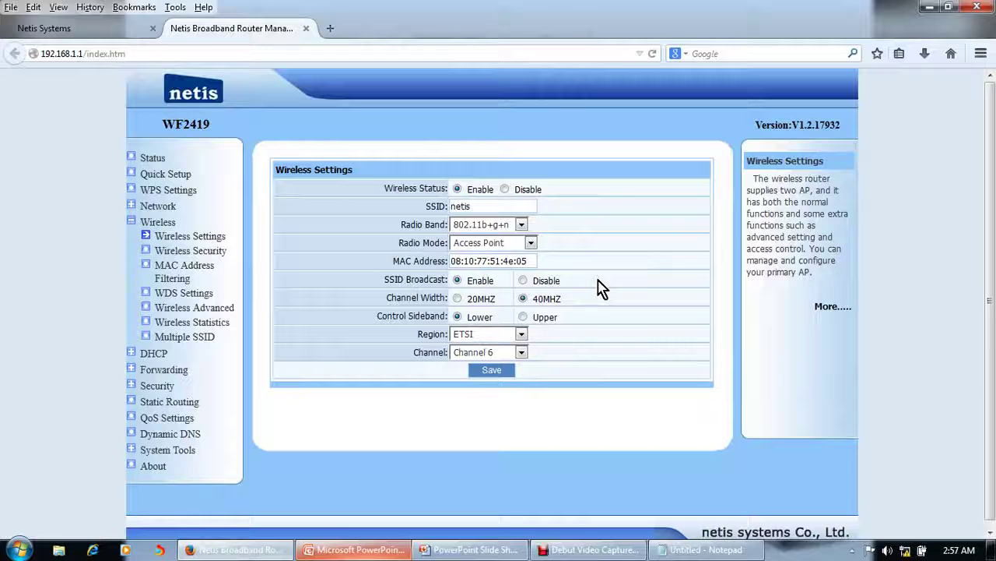
Step: Change the SSID to Home Repeater, choose REPEATER radio mode, save, then view the repeater slide
{"action": "left_click", "coordinate": [516, 205]}
{"action": "key", "text": "BackSpace"}
{"action": "key", "text": "BackSpace"}
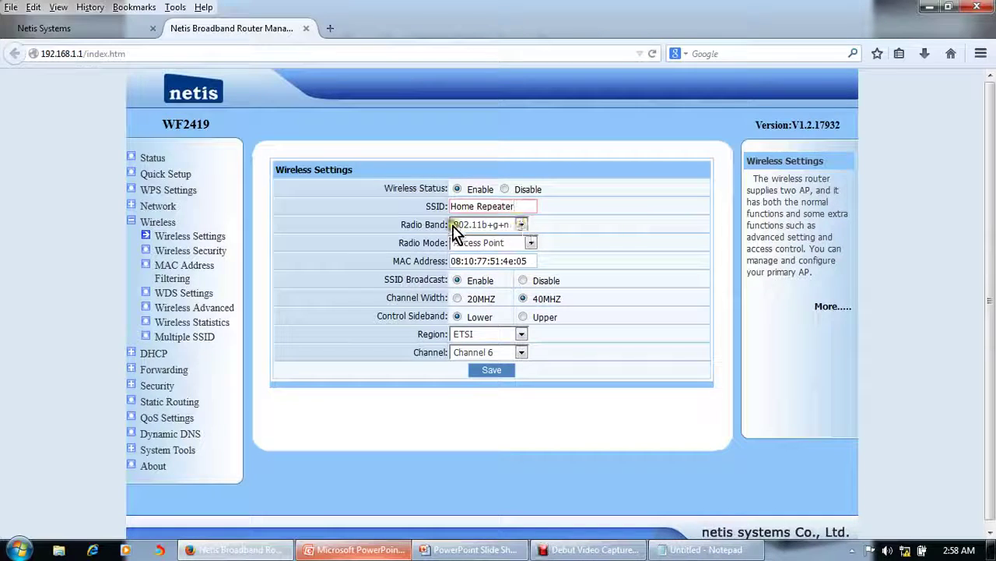
{"action": "left_click", "coordinate": [531, 243]}
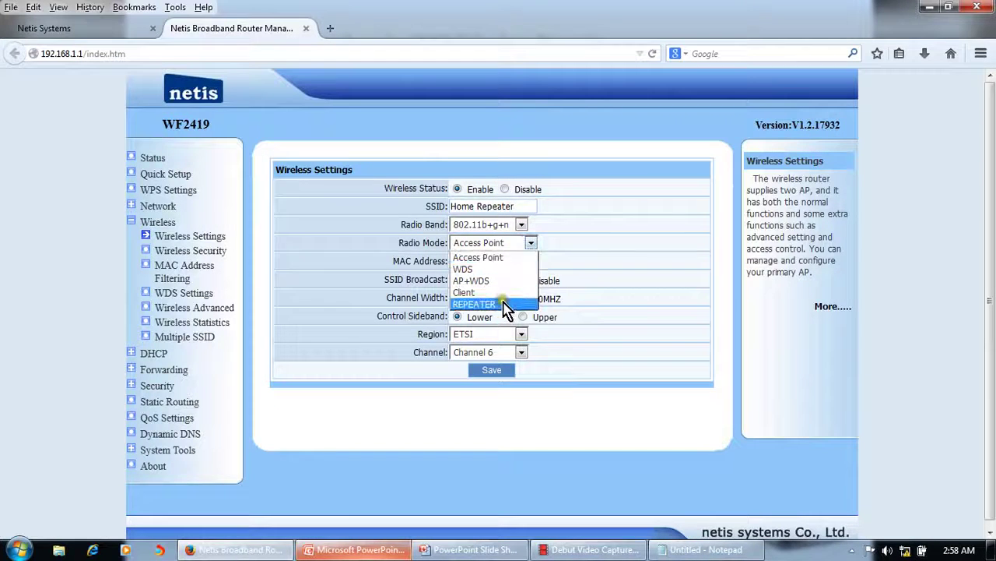
{"action": "left_click", "coordinate": [506, 304]}
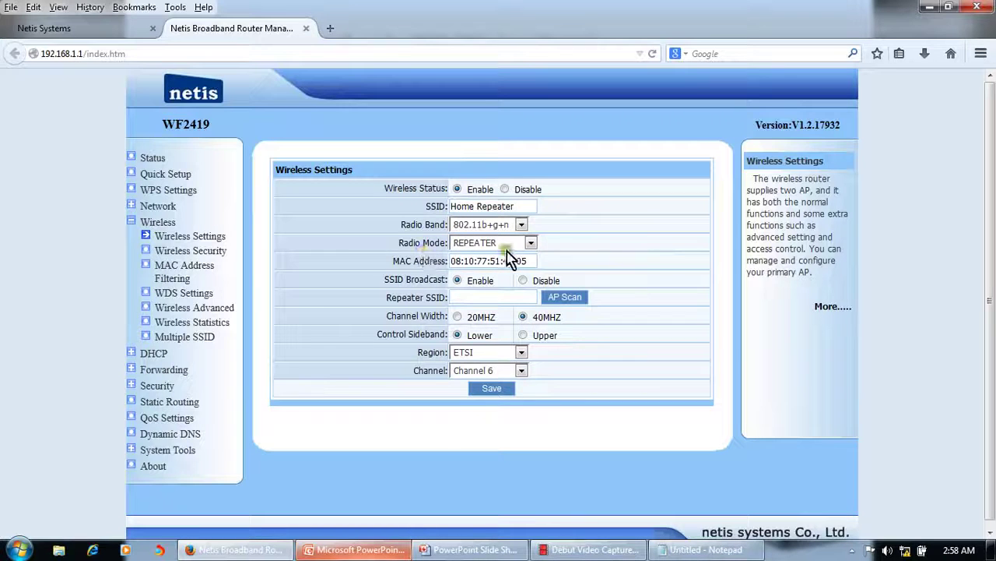
{"action": "left_click", "coordinate": [492, 389]}
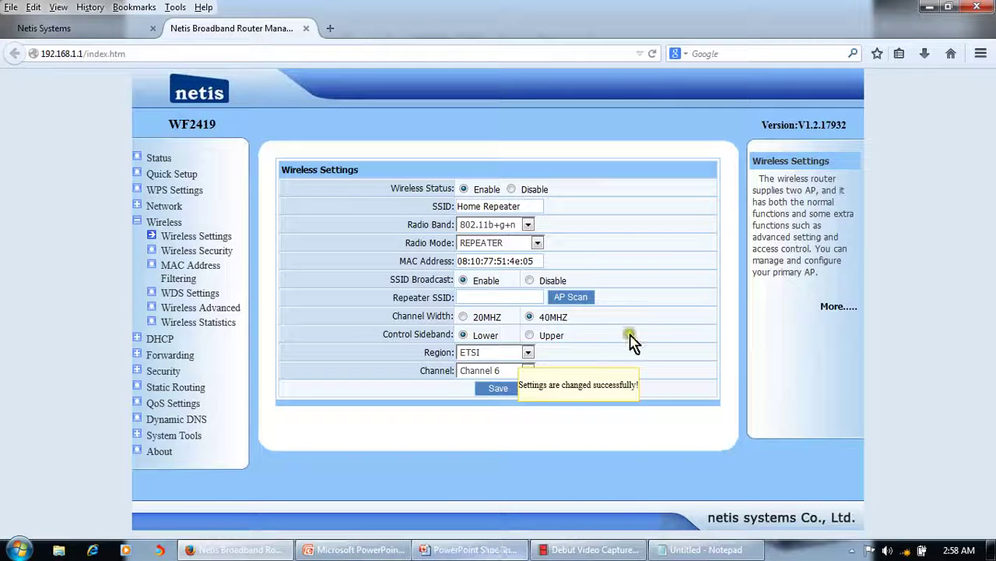
{"action": "key", "text": "alt+Tab"}
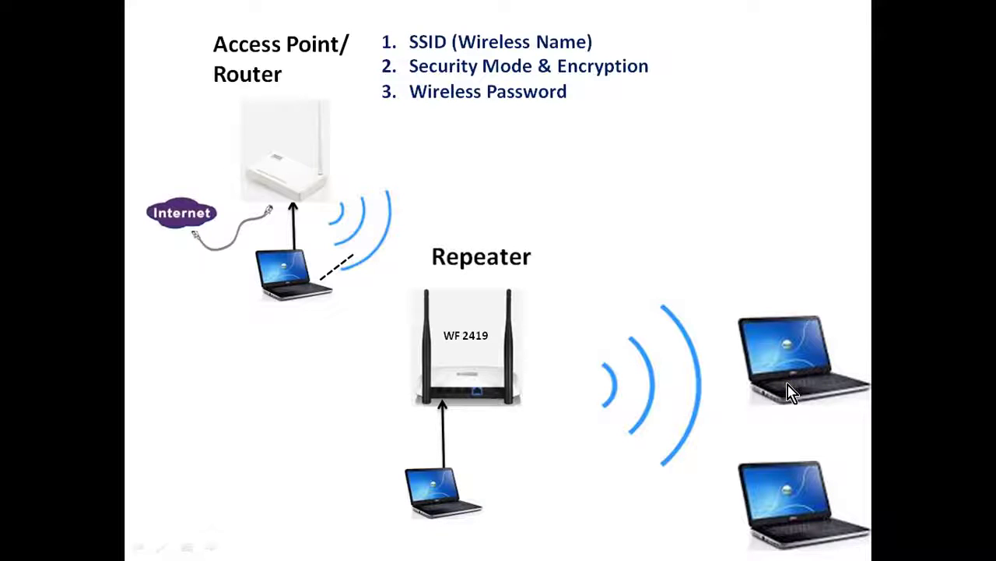
Step: Return from the repeater slide to the router's Wireless Settings page in Firefox
{"action": "key", "text": "alt+Tab"}
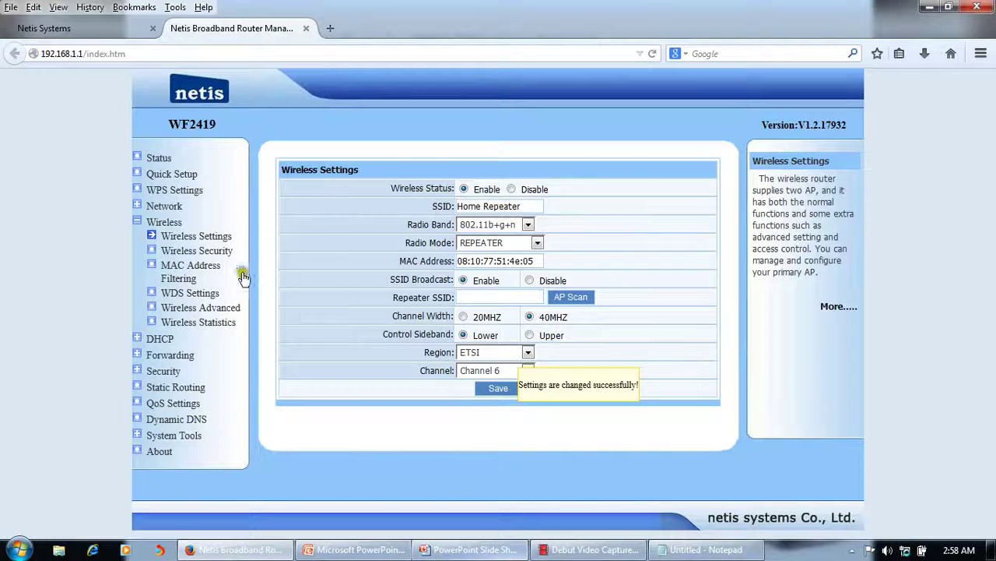
Step: Replace the Wireless Security password with a new one, save it, and return to the slide show
{"action": "left_click", "coordinate": [197, 253]}
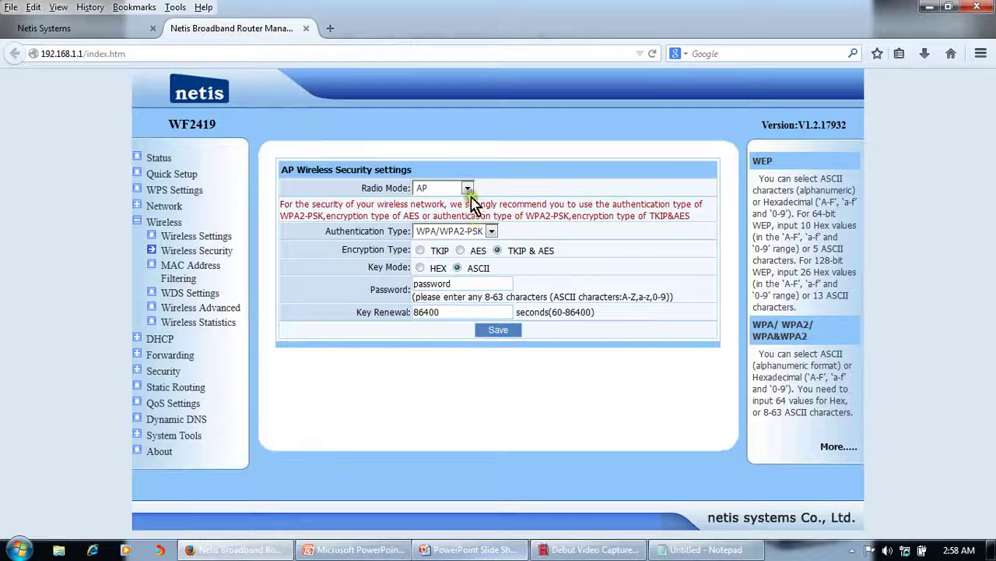
{"action": "left_click", "coordinate": [450, 189]}
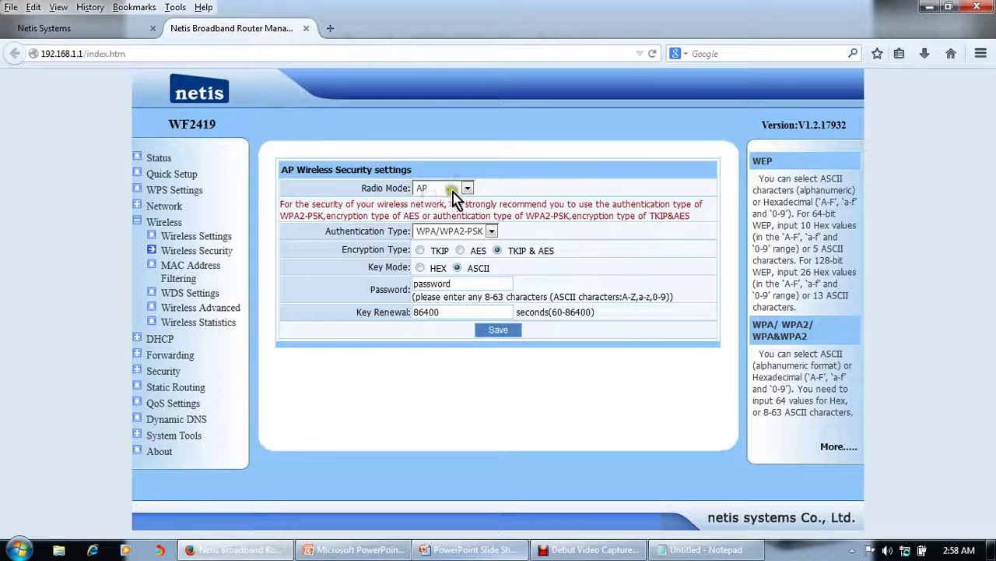
{"action": "left_click", "coordinate": [488, 232]}
{"action": "left_click_drag", "start_coordinate": [462, 283], "coordinate": [404, 284]}
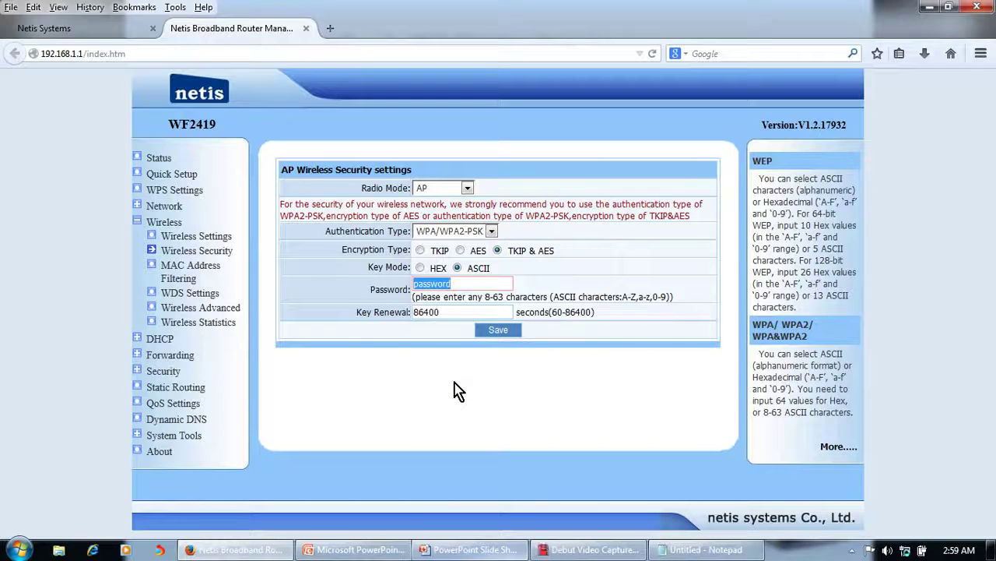
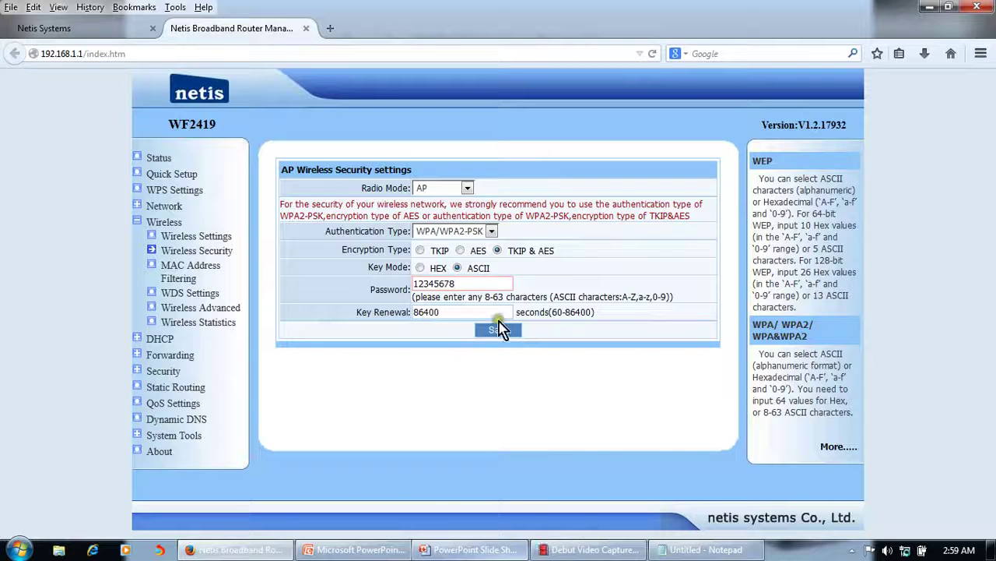
{"action": "left_click", "coordinate": [499, 330]}
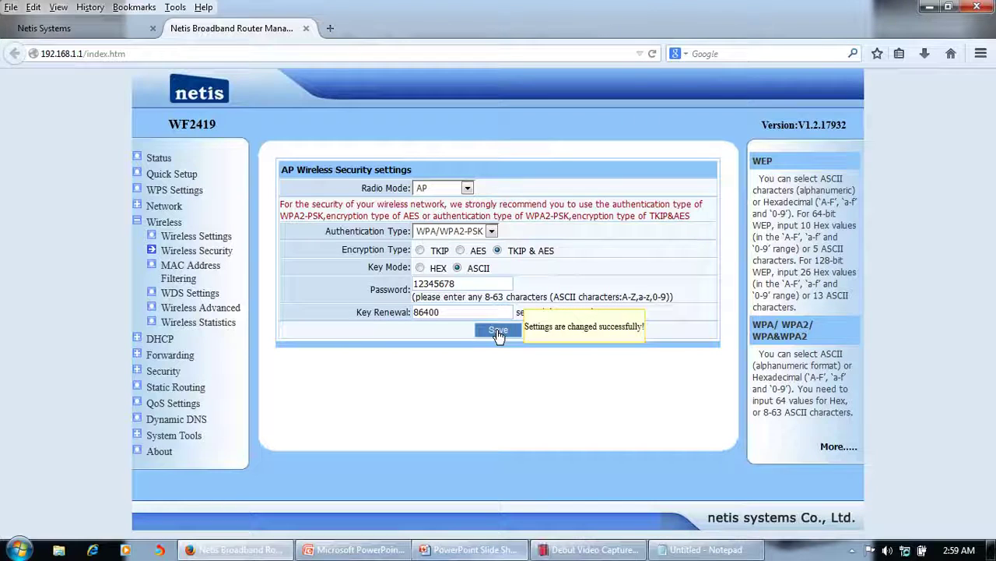
{"action": "left_click", "coordinate": [472, 348]}
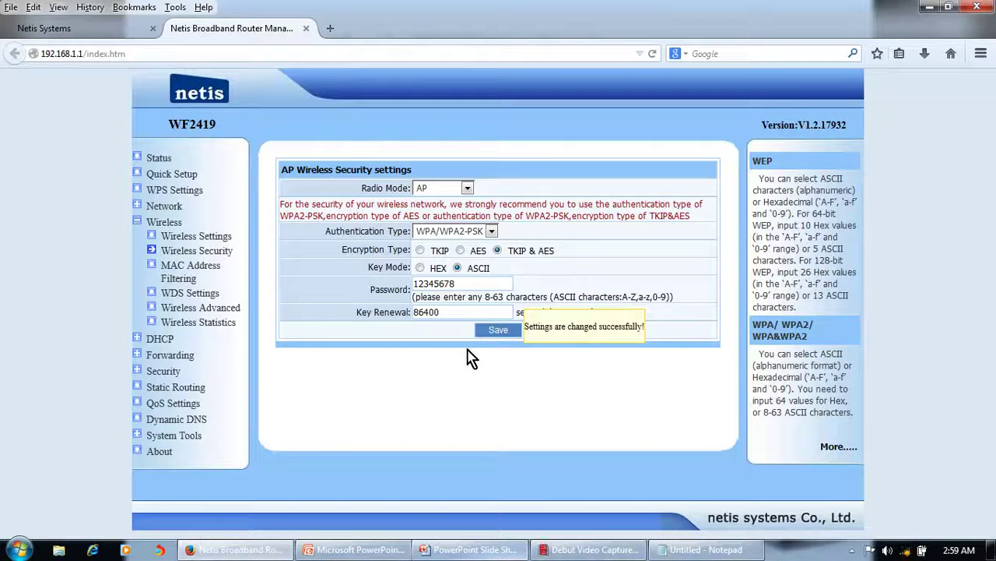
{"action": "left_click", "coordinate": [428, 544]}
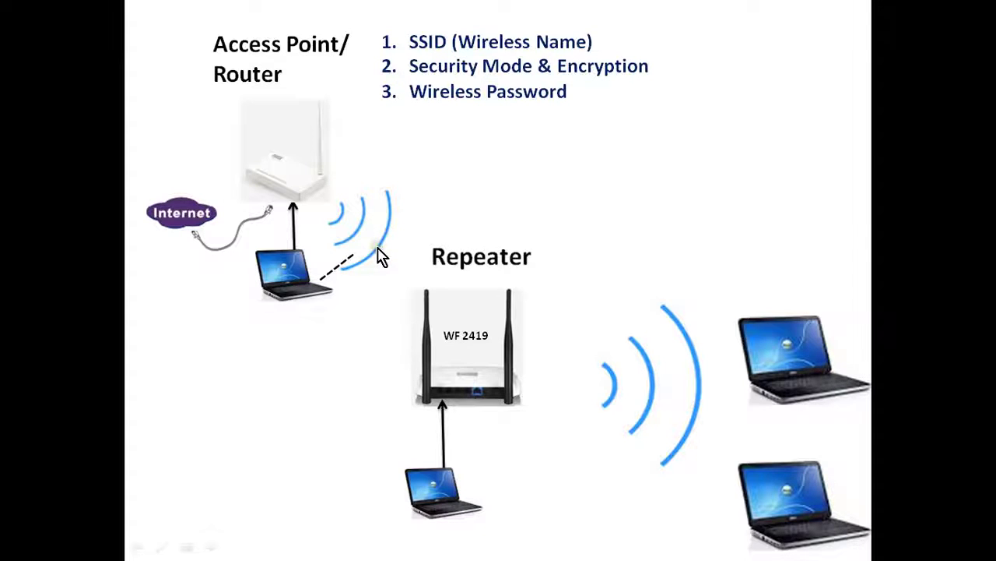
Step: Back on the router's Wireless Settings, run an AP Scan for nearby networks, checking the notes
{"action": "key", "text": "alt+Tab"}
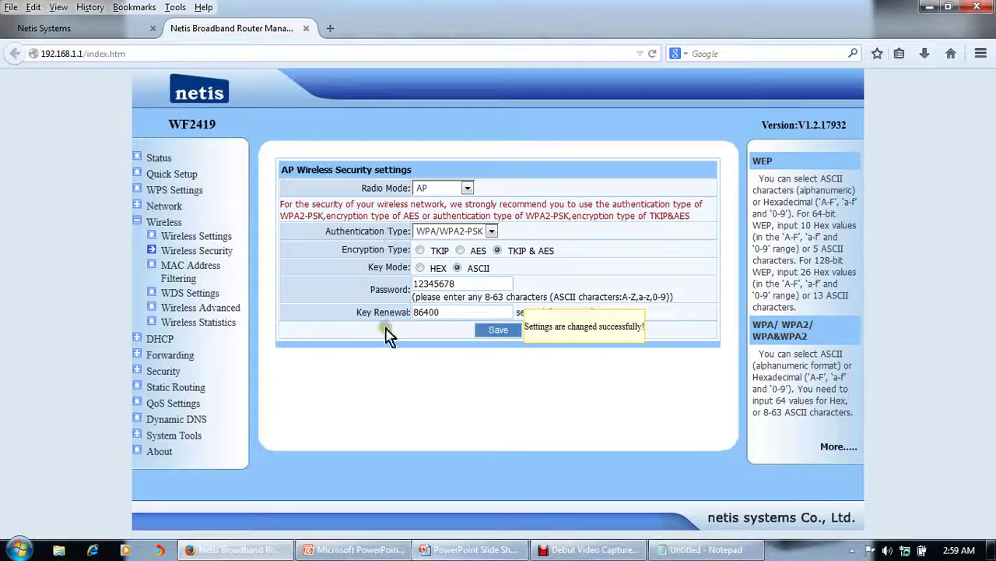
{"action": "left_click", "coordinate": [194, 236]}
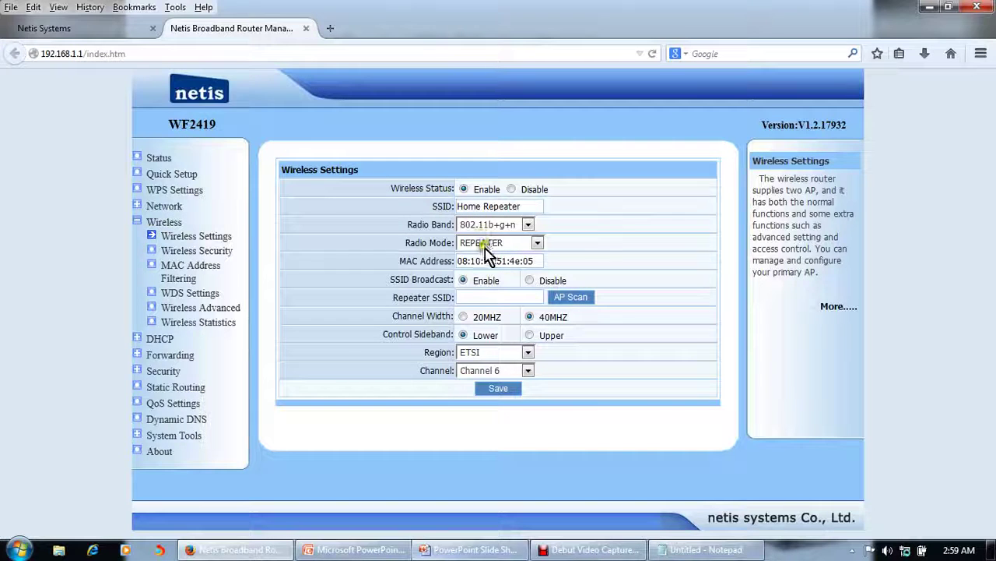
{"action": "left_click", "coordinate": [569, 300]}
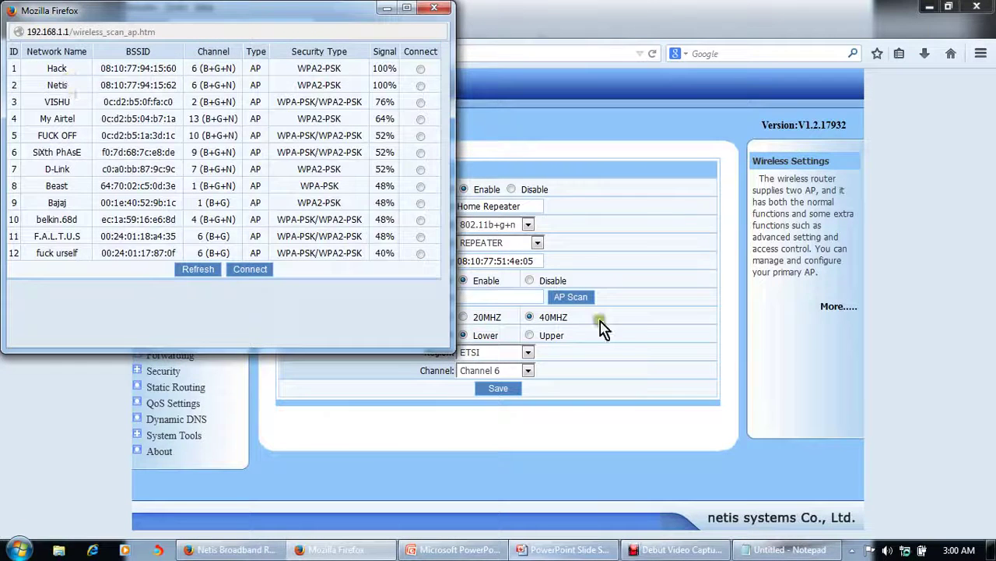
{"action": "left_click", "coordinate": [808, 551]}
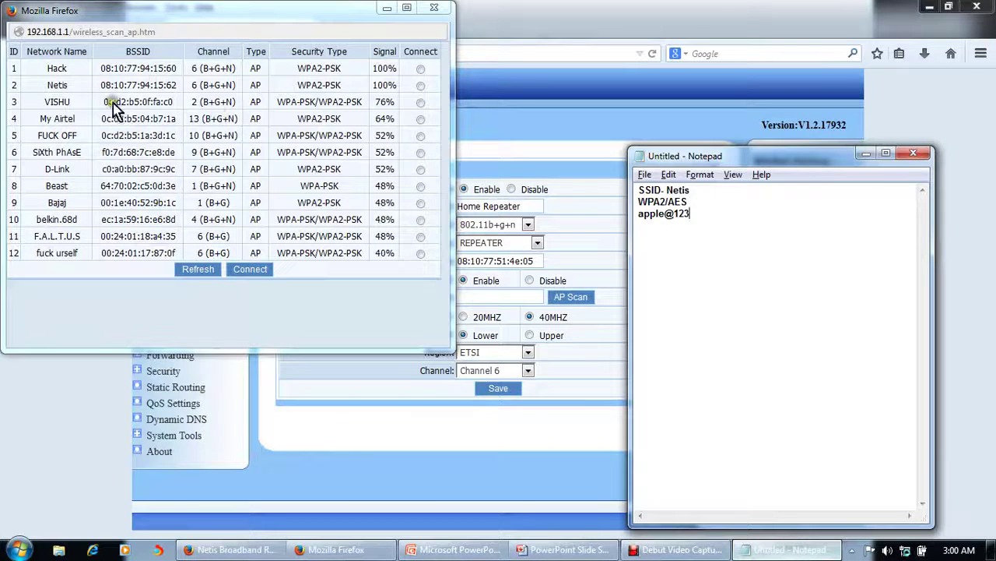
{"action": "left_click", "coordinate": [41, 98]}
Step: Select Netis from the scan results, connect it as the Repeater SSID, and save
{"action": "left_click", "coordinate": [421, 84]}
{"action": "left_click", "coordinate": [250, 272]}
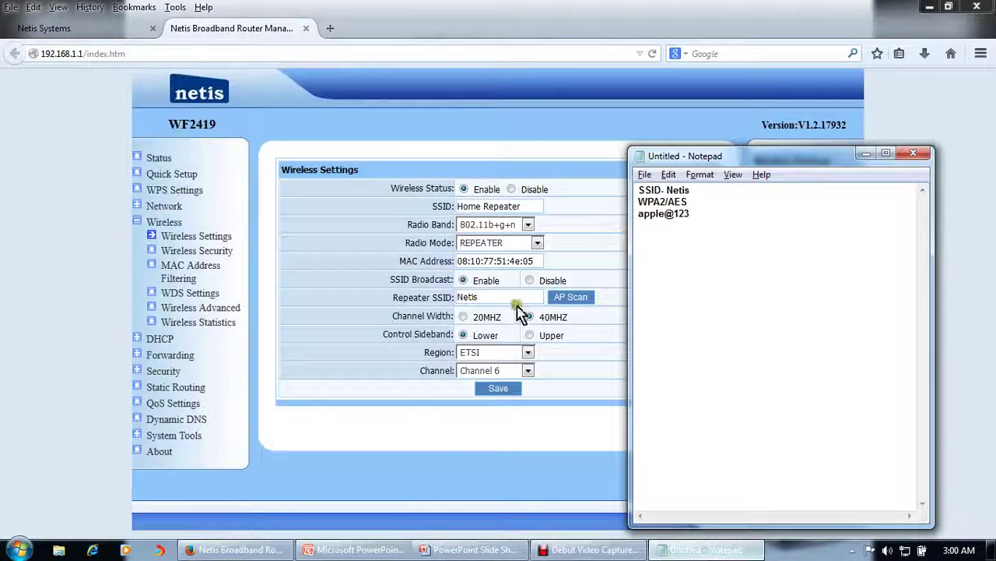
{"action": "left_click", "coordinate": [498, 391]}
{"action": "left_click", "coordinate": [498, 391]}
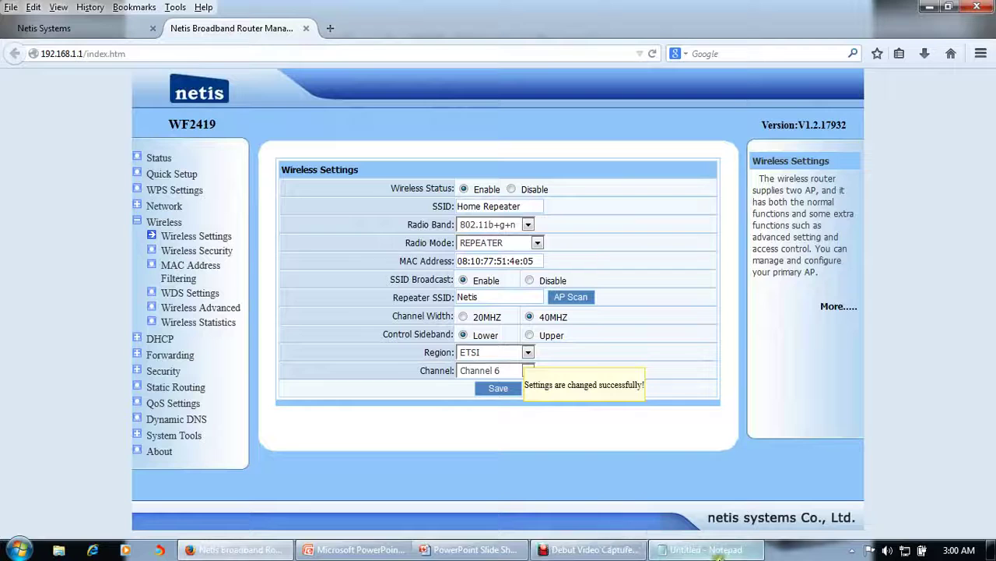
{"action": "left_click", "coordinate": [662, 550]}
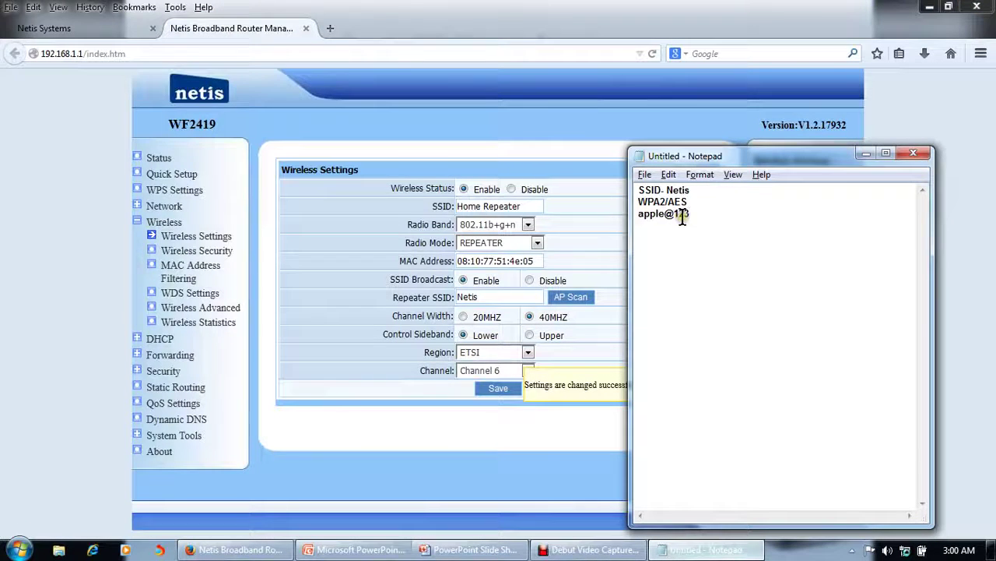
Step: In Wireless Security, set Radio Mode to REPEATER and Authentication Type to WPA2-PSK
{"action": "left_click", "coordinate": [199, 257]}
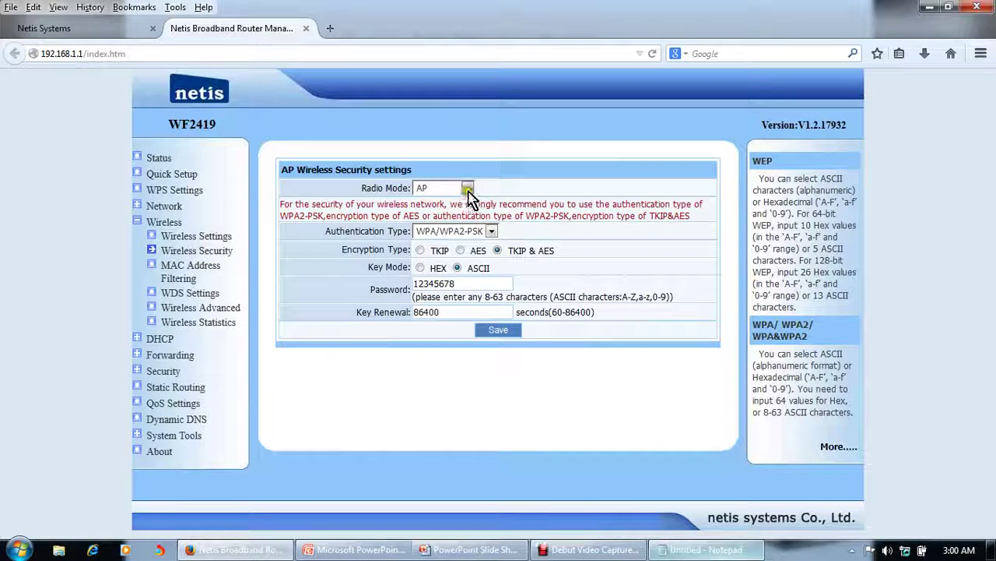
{"action": "left_click", "coordinate": [467, 189]}
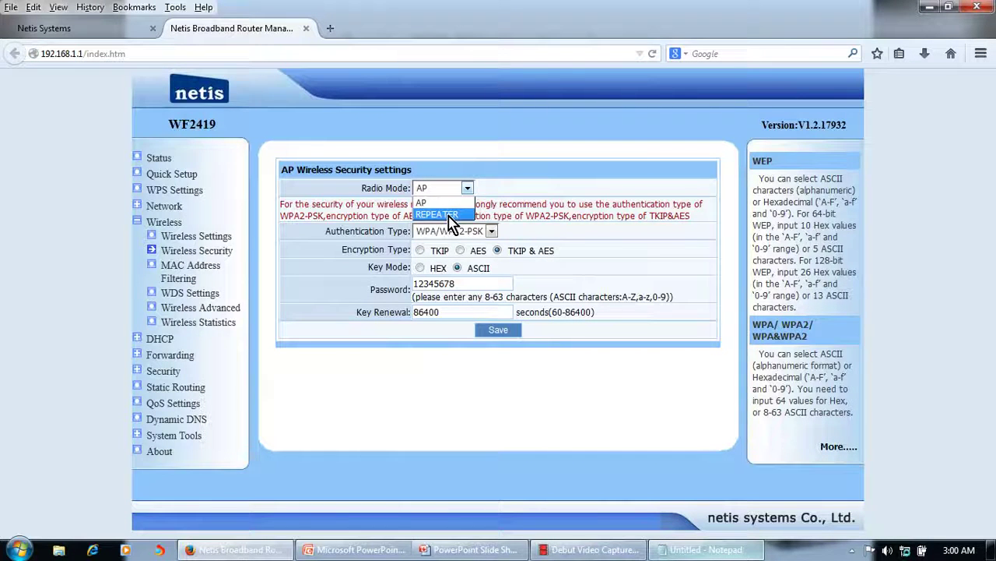
{"action": "left_click", "coordinate": [447, 216]}
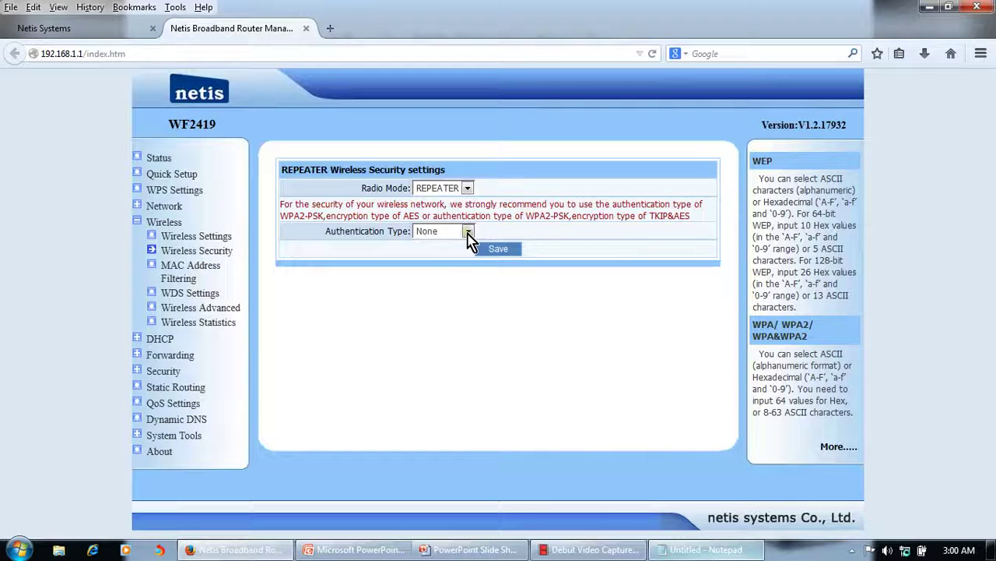
{"action": "left_click", "coordinate": [468, 232]}
{"action": "left_click", "coordinate": [704, 549]}
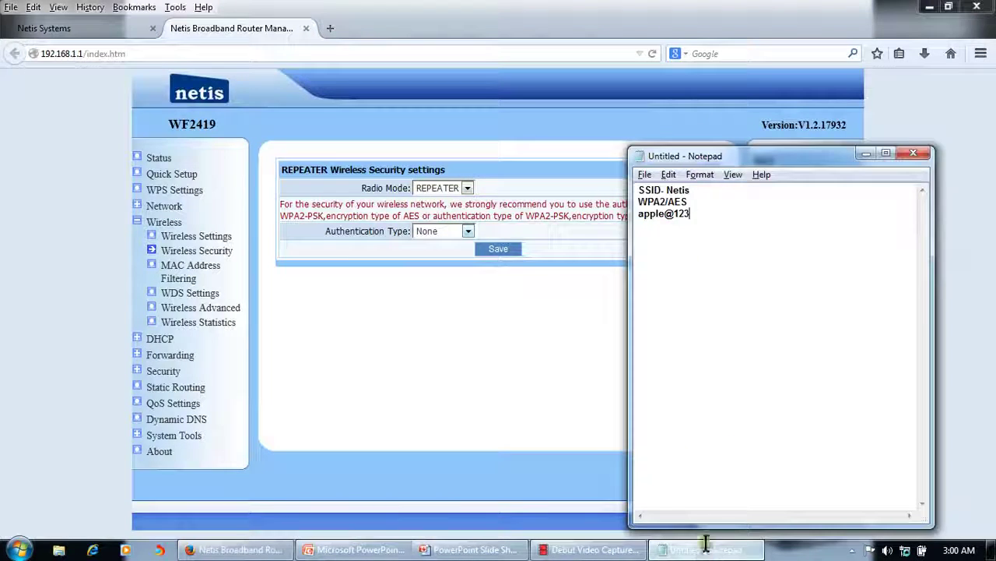
{"action": "left_click", "coordinate": [467, 232]}
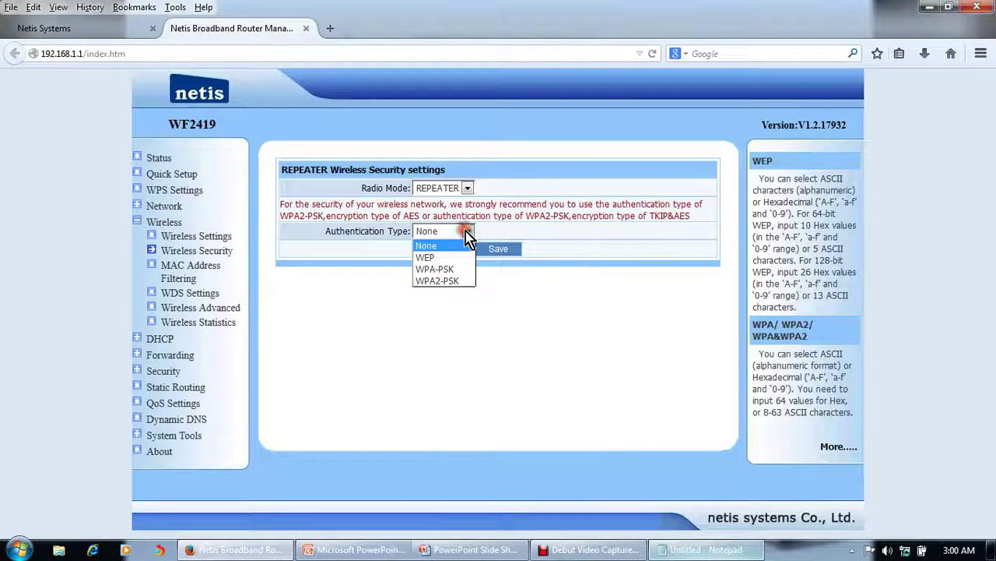
{"action": "left_click", "coordinate": [440, 281]}
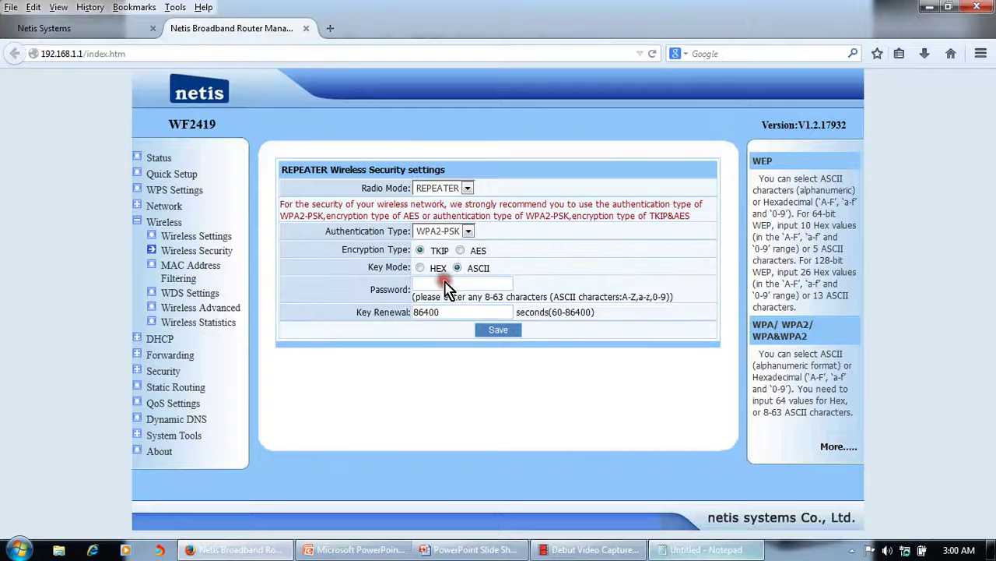
Step: Choose AES encryption, enter the Netis network's password from the notes, and save
{"action": "left_click", "coordinate": [715, 551]}
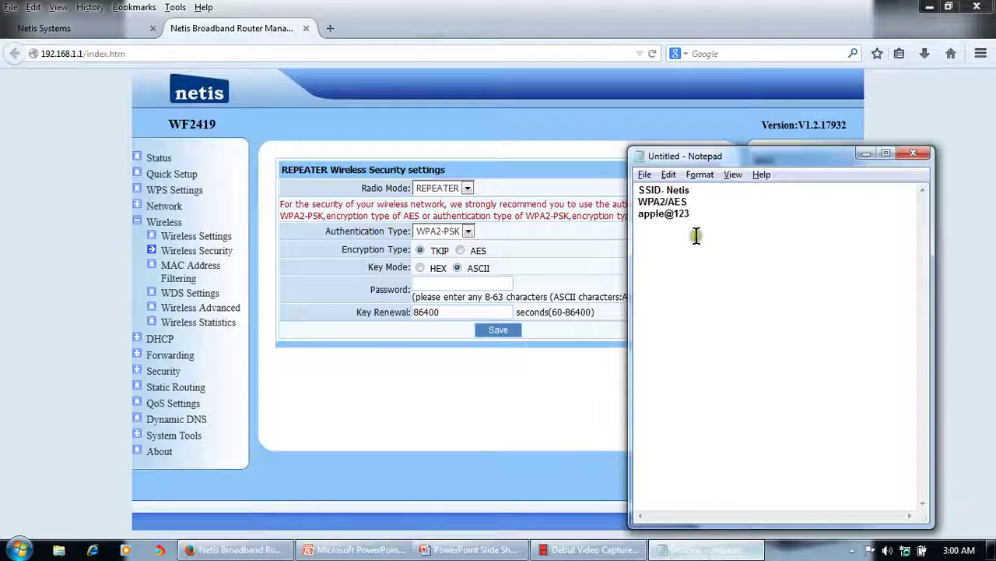
{"action": "left_click", "coordinate": [464, 251]}
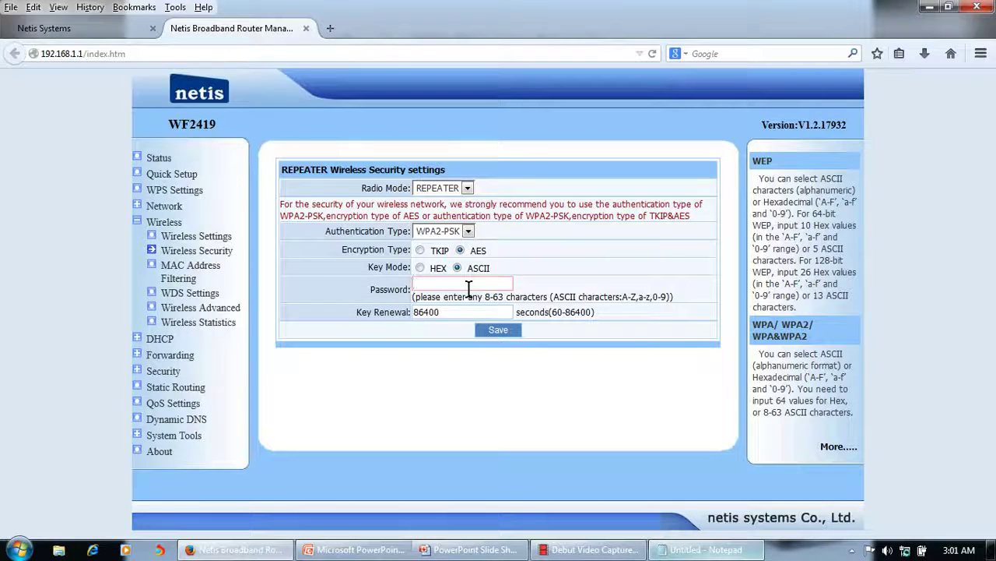
{"action": "left_click", "coordinate": [706, 550]}
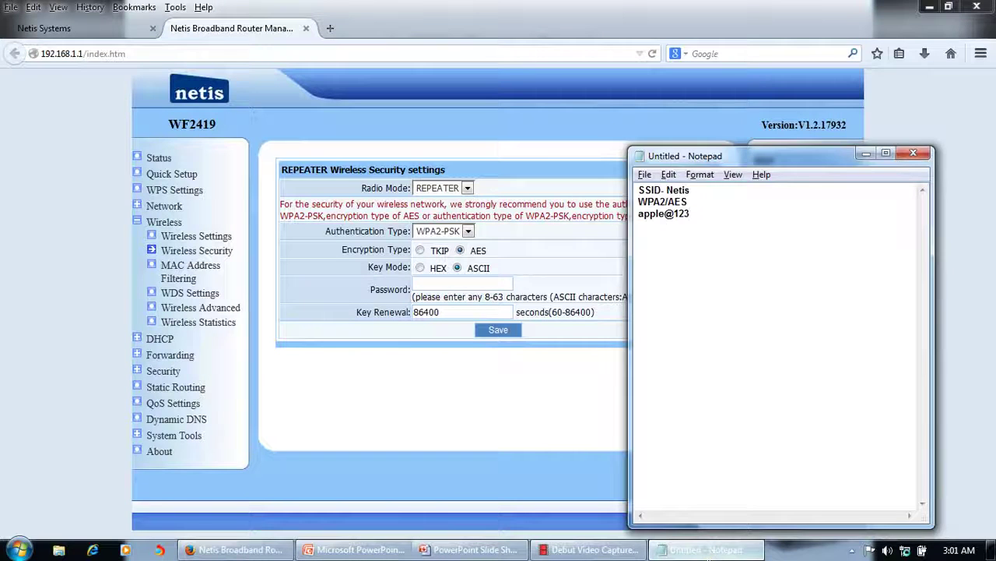
{"action": "left_click", "coordinate": [706, 549]}
{"action": "left_click", "coordinate": [477, 283]}
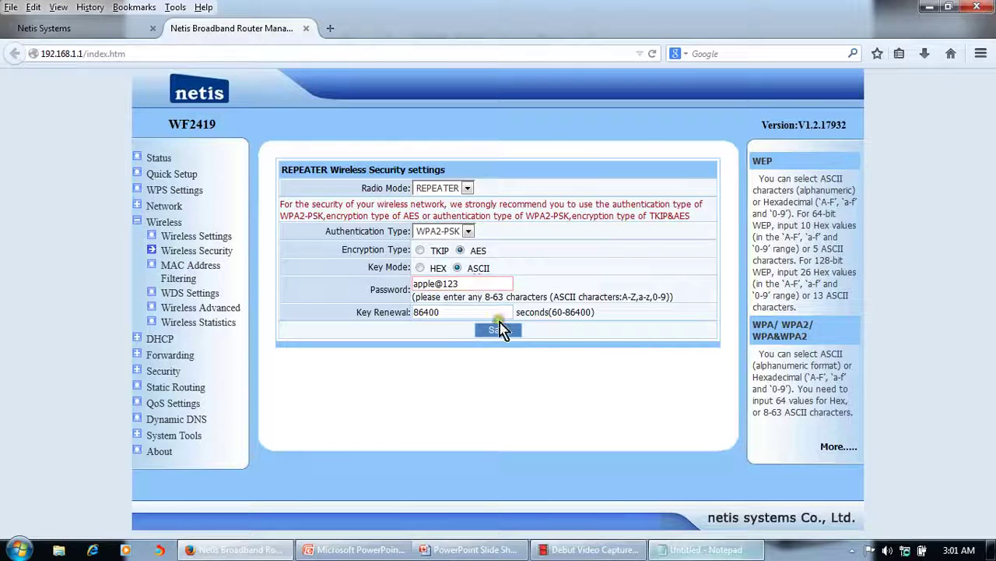
{"action": "left_click", "coordinate": [503, 331]}
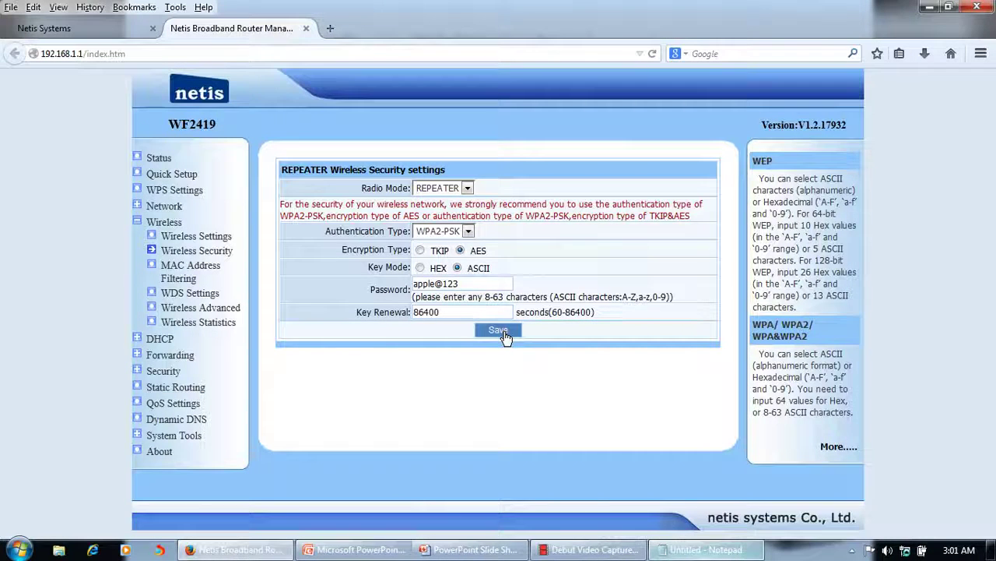
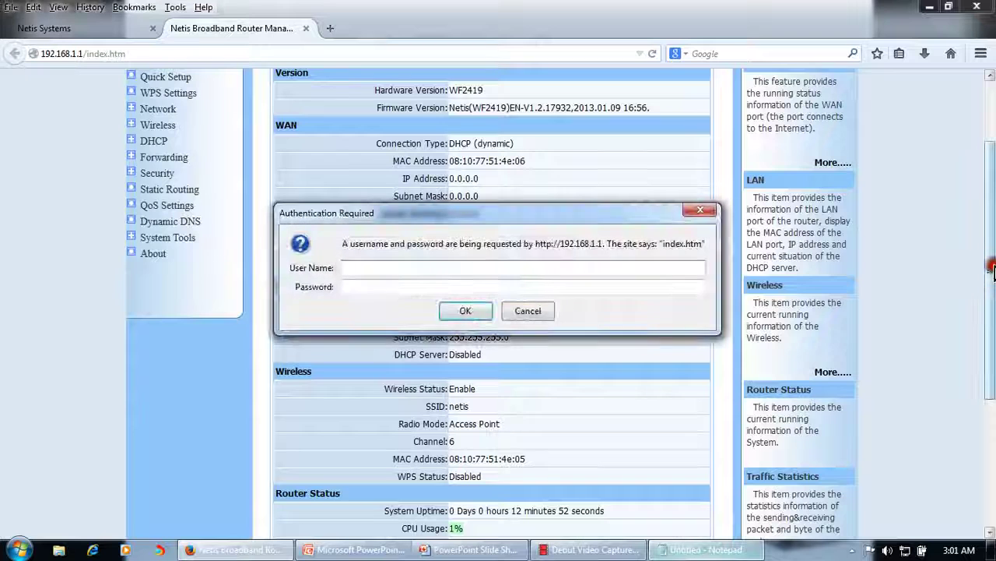
Step: Cancel the five repeated router login prompts and close the router management tab
{"action": "left_click", "coordinate": [530, 319]}
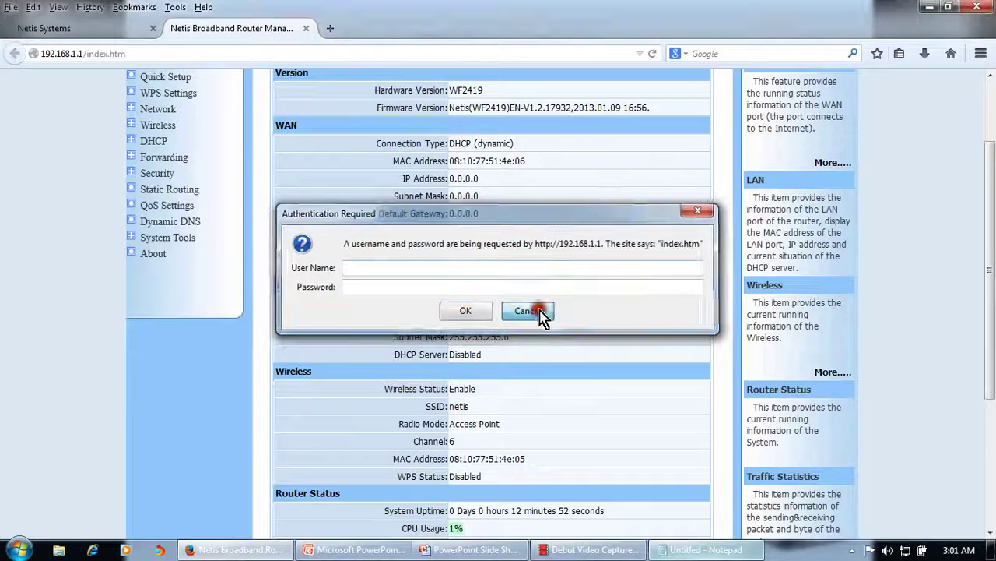
{"action": "left_click", "coordinate": [543, 312]}
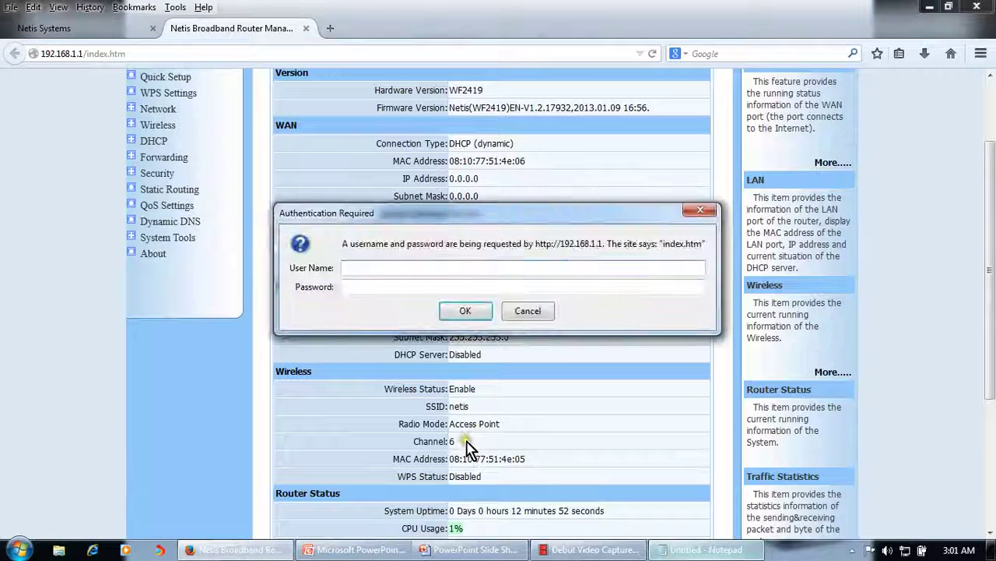
{"action": "left_click", "coordinate": [523, 311]}
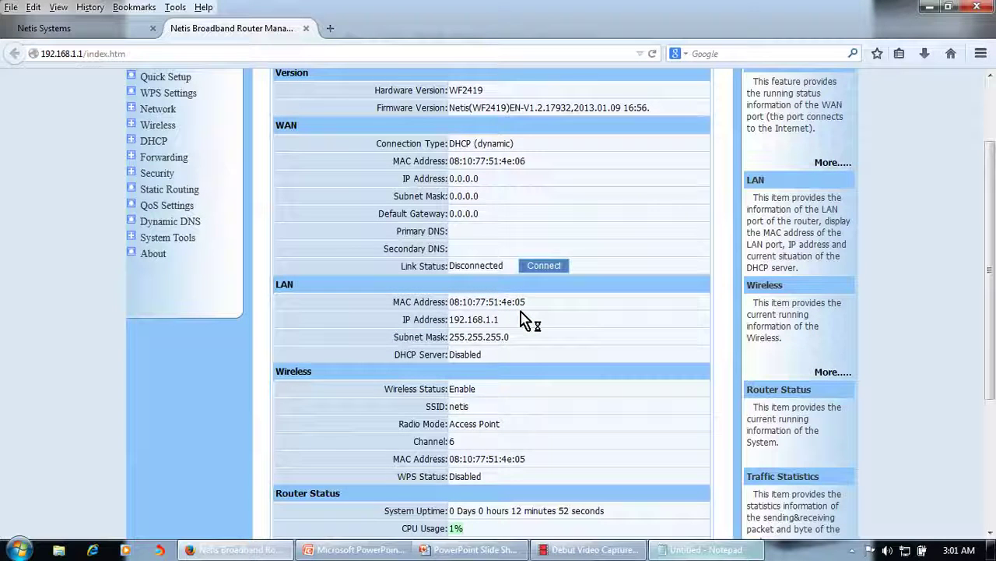
{"action": "left_click", "coordinate": [529, 311]}
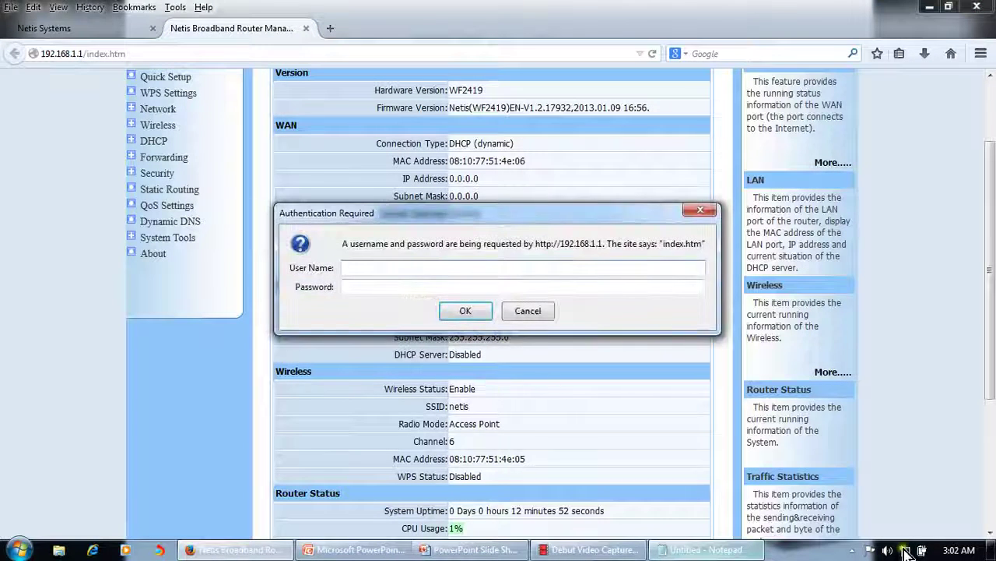
{"action": "left_click", "coordinate": [544, 311]}
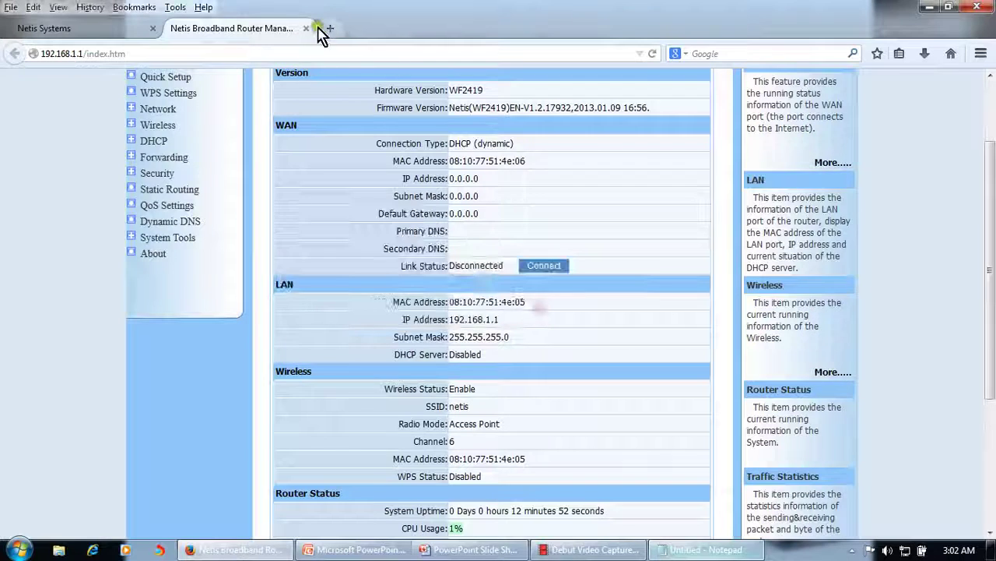
{"action": "left_click", "coordinate": [306, 28]}
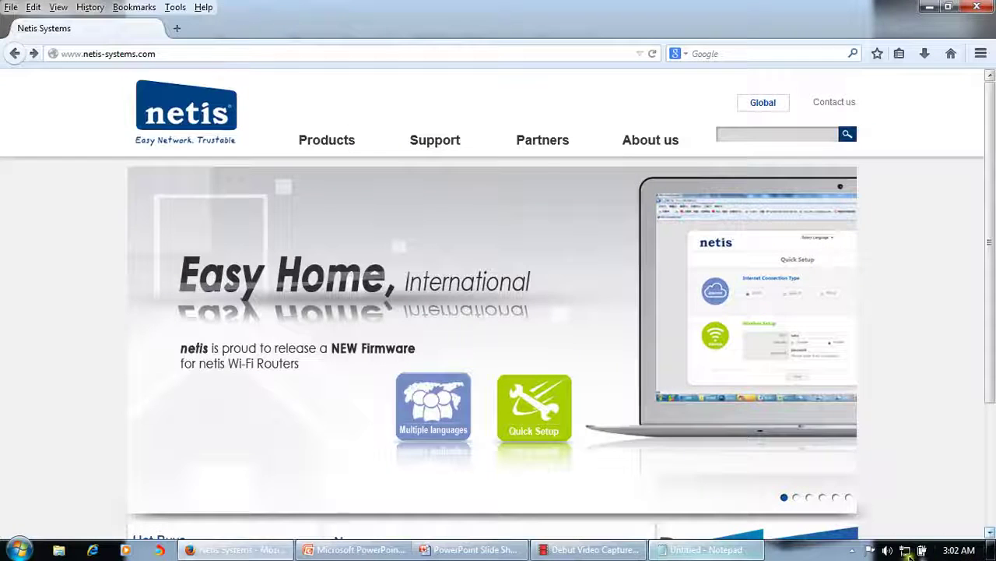
Step: Connect to the Home Repeater Wi-Fi network using its security key
{"action": "left_click", "coordinate": [906, 550]}
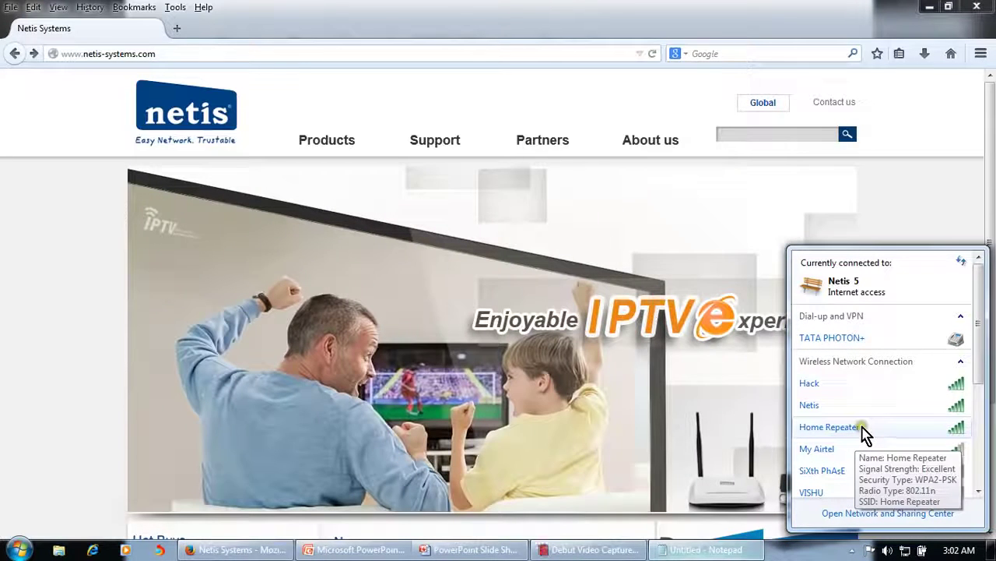
{"action": "left_click", "coordinate": [865, 432]}
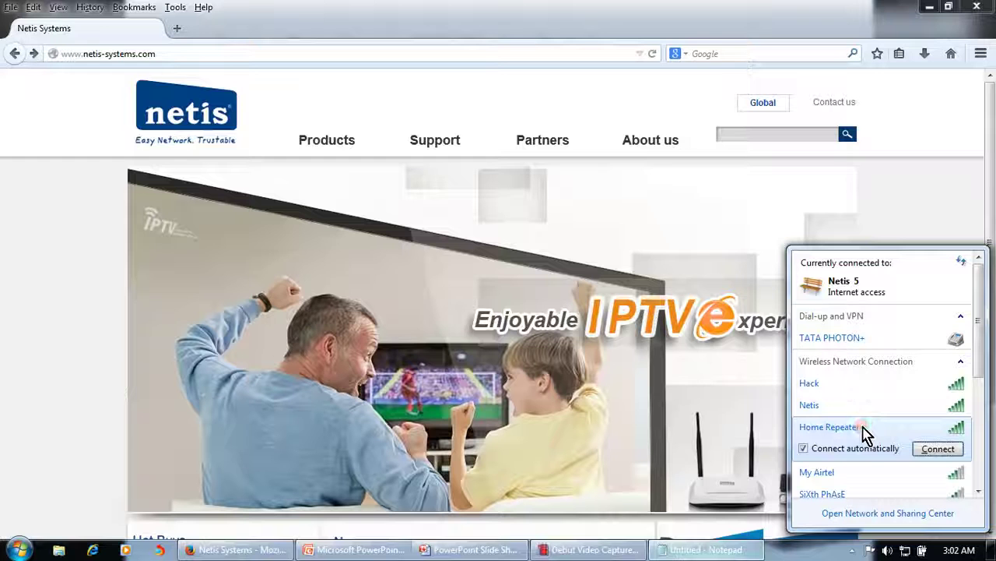
{"action": "left_click", "coordinate": [938, 450]}
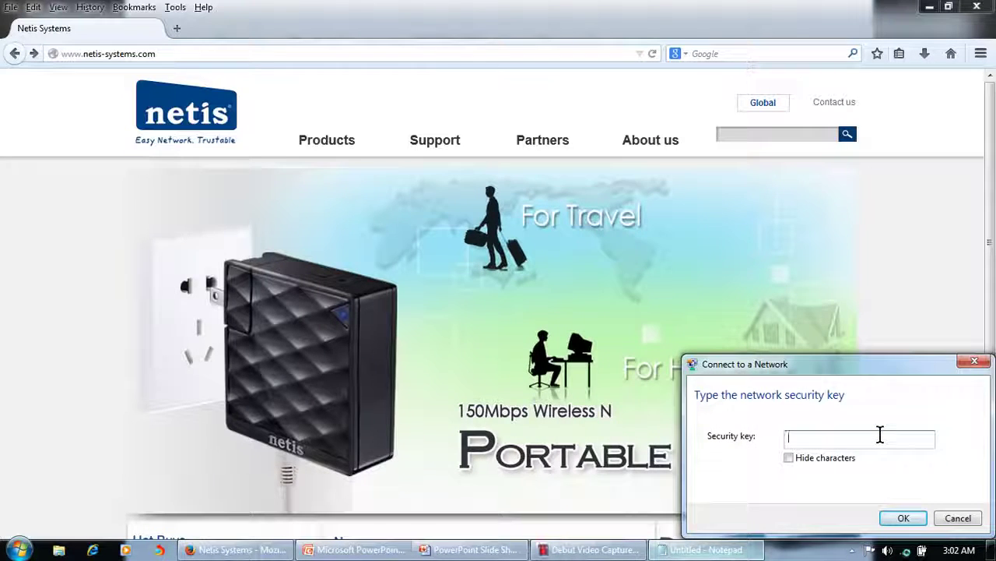
{"action": "left_click", "coordinate": [904, 518]}
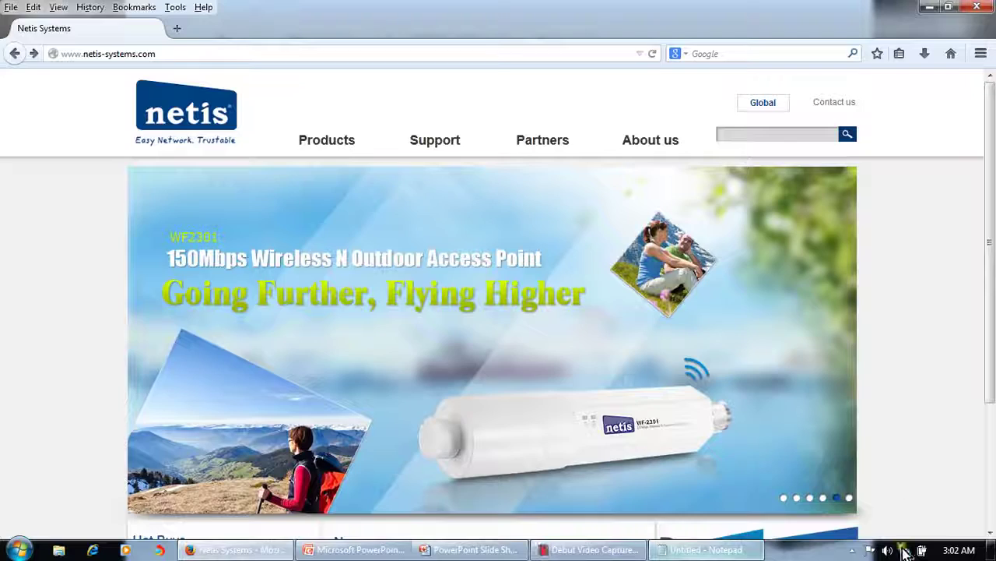
Step: Dismiss the network location prompt and confirm Home Repeater shows Internet access
{"action": "mouse_move", "coordinate": [906, 551]}
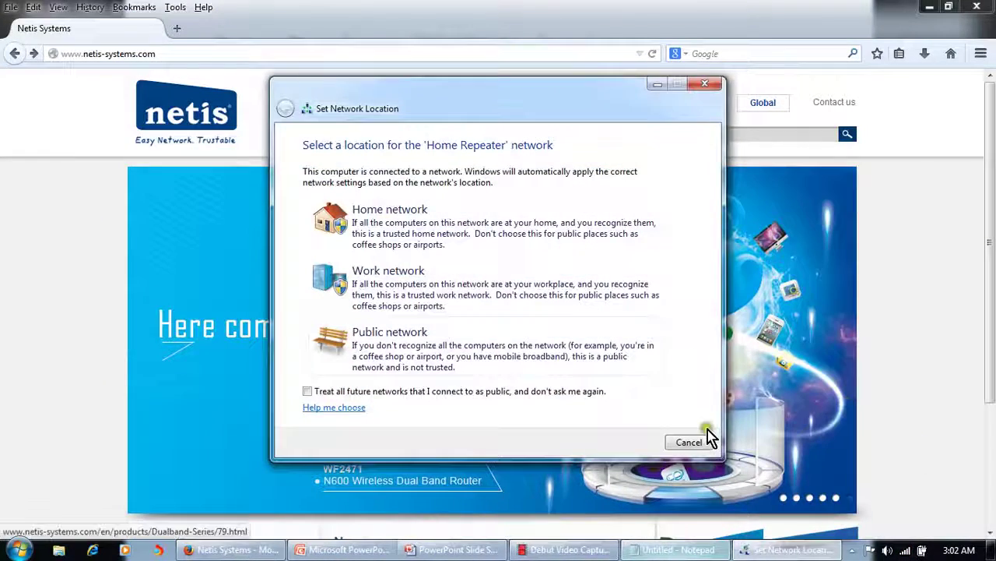
{"action": "left_click", "coordinate": [701, 443]}
{"action": "left_click", "coordinate": [907, 551]}
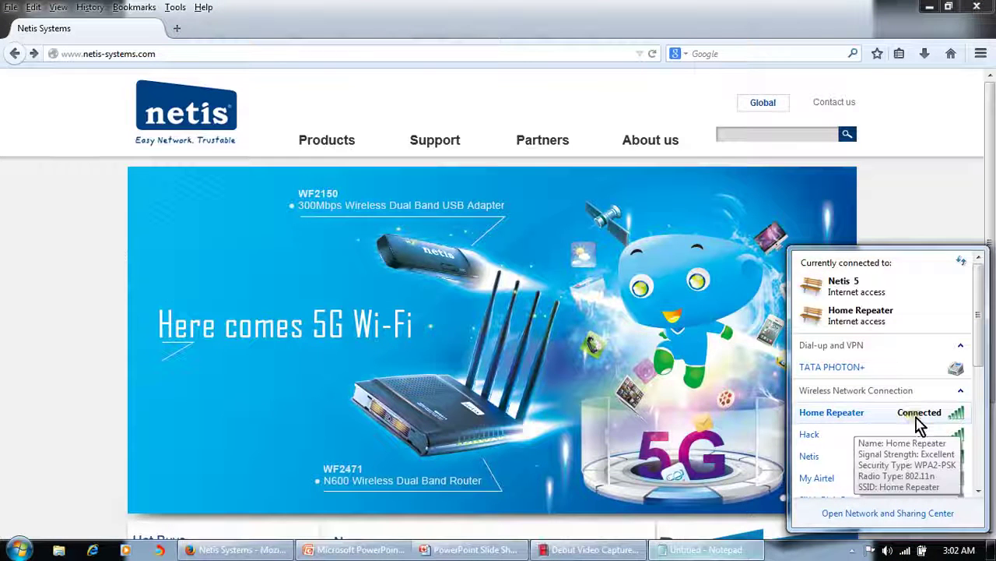
{"action": "left_click", "coordinate": [177, 28]}
Step: Load google.com to confirm browsing, then return PowerPoint to editing view on slide 2
{"action": "type", "text": "g"}
{"action": "key", "text": "Return"}
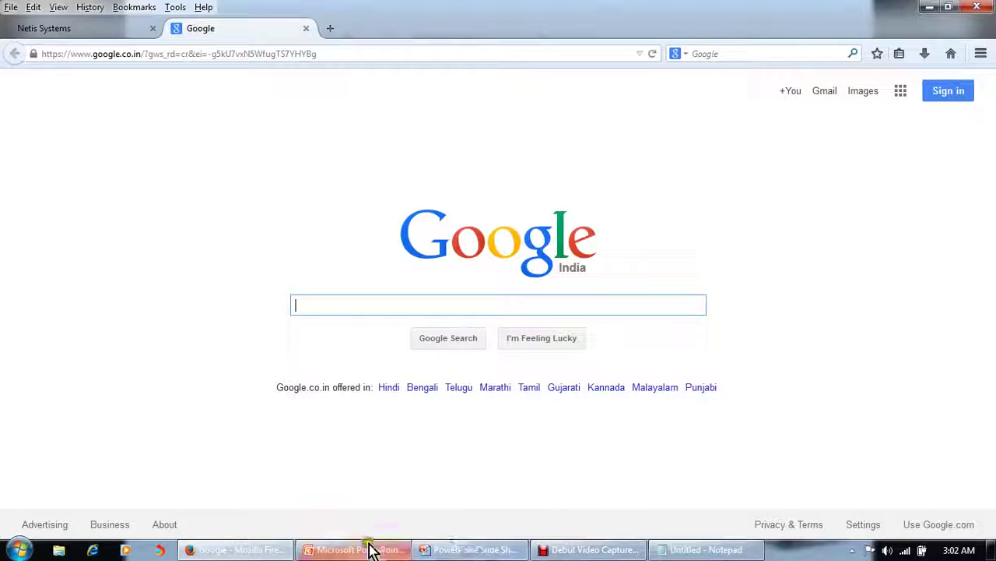
{"action": "left_click", "coordinate": [459, 553]}
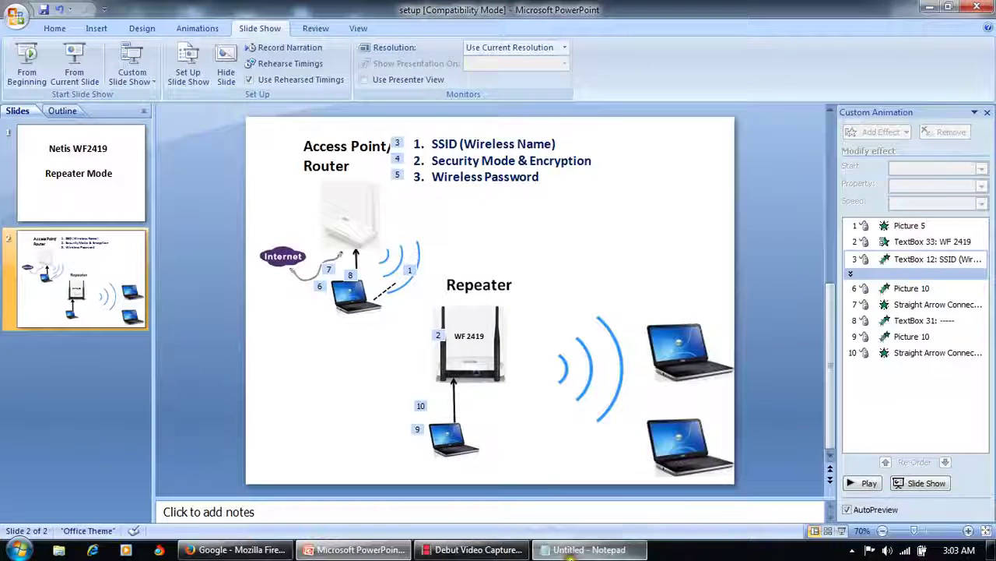
{"action": "left_click", "coordinate": [570, 551]}
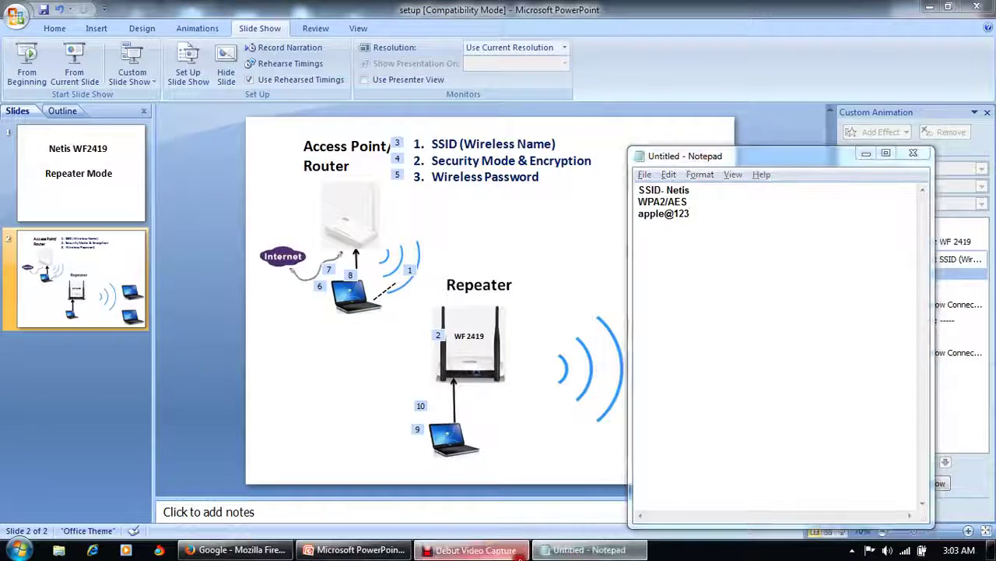